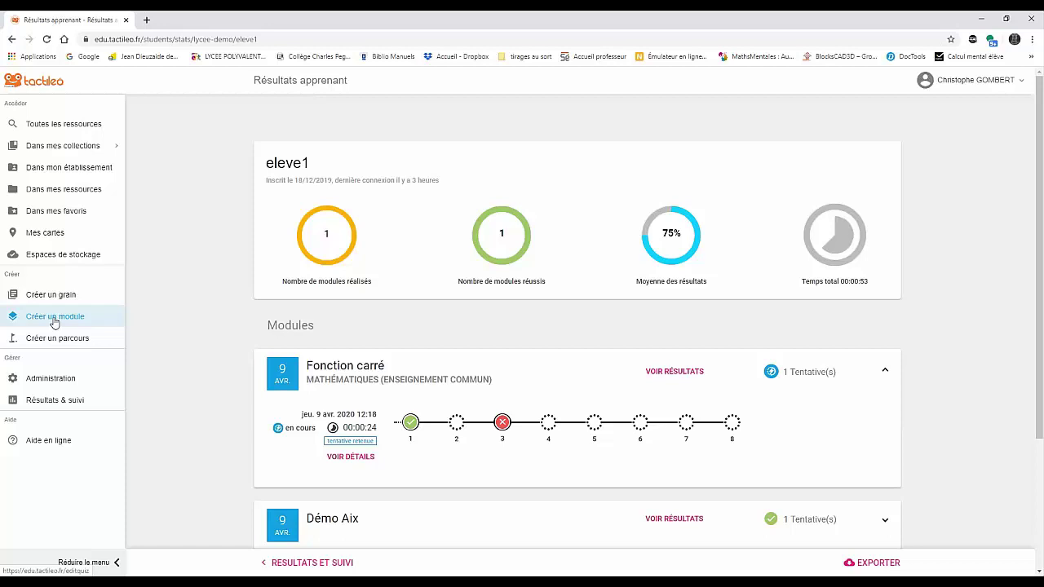
Step: Create a new module titled 'demo Aix 2' and briefly look over its module options
{"action": "left_click", "coordinate": [55, 318]}
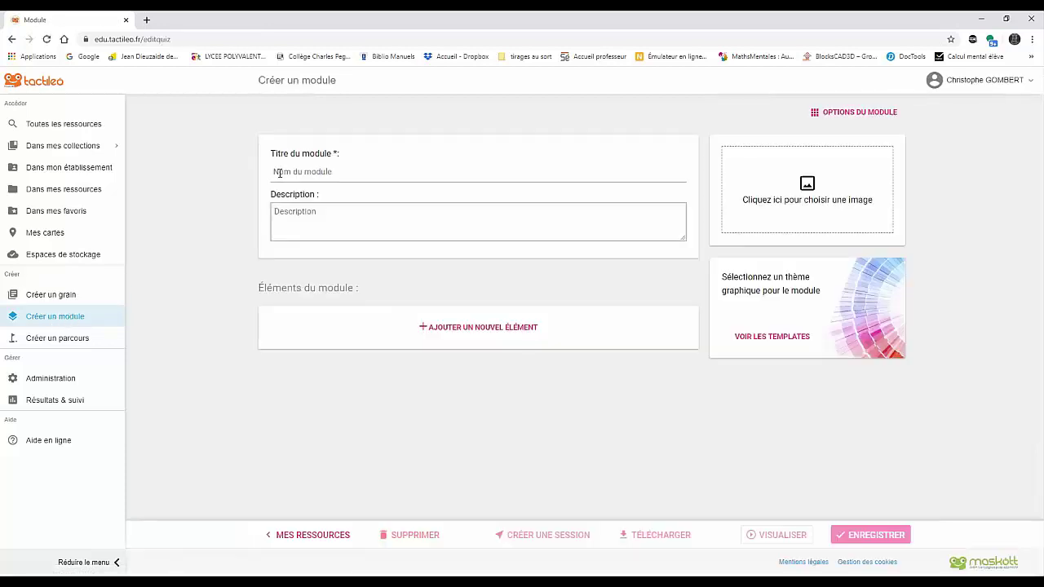
{"action": "left_click", "coordinate": [278, 173]}
{"action": "type", "text": "d"}
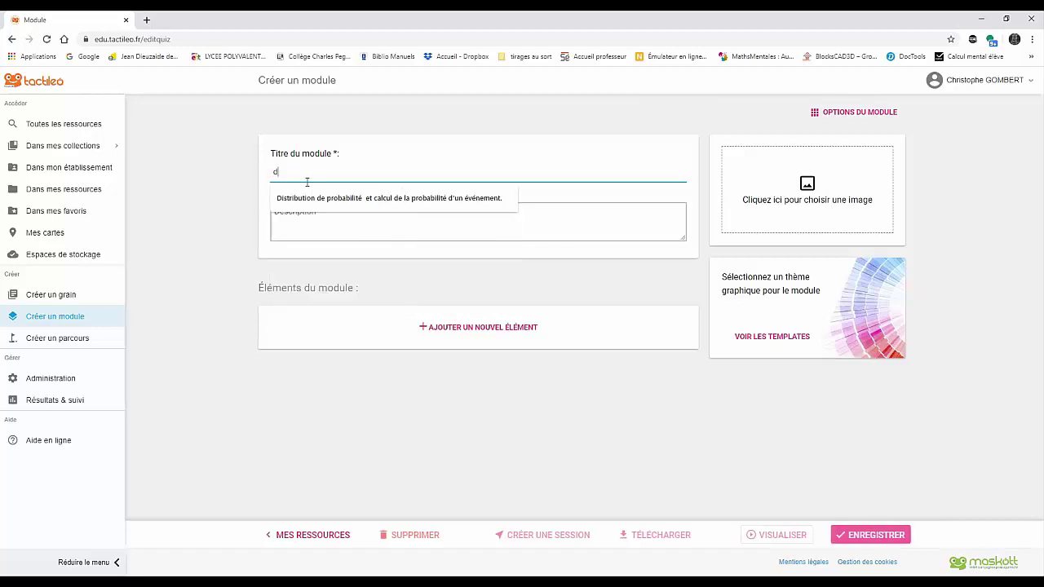
{"action": "type", "text": "emo"}
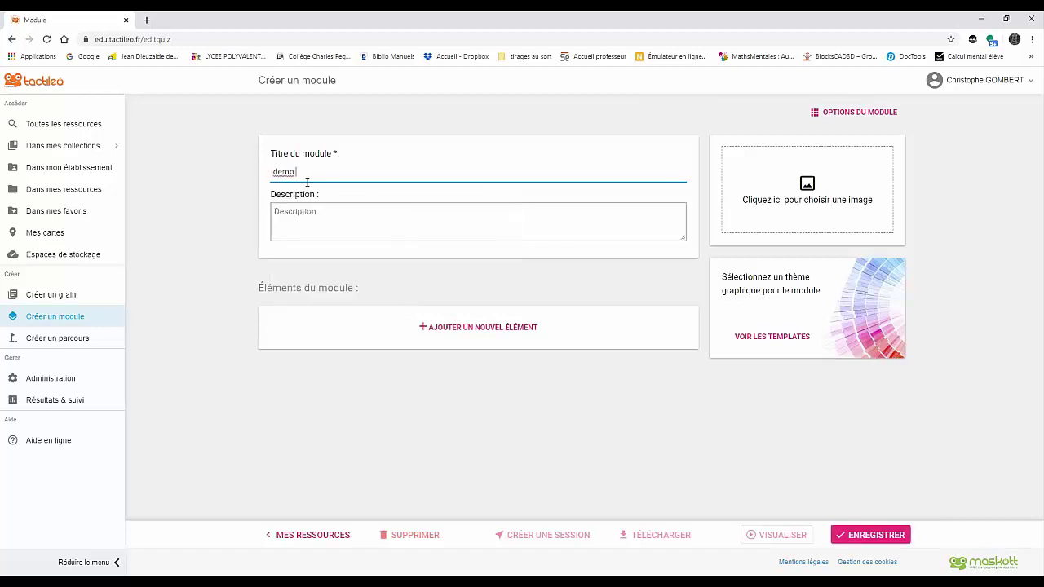
{"action": "type", "text": " Aix 2"}
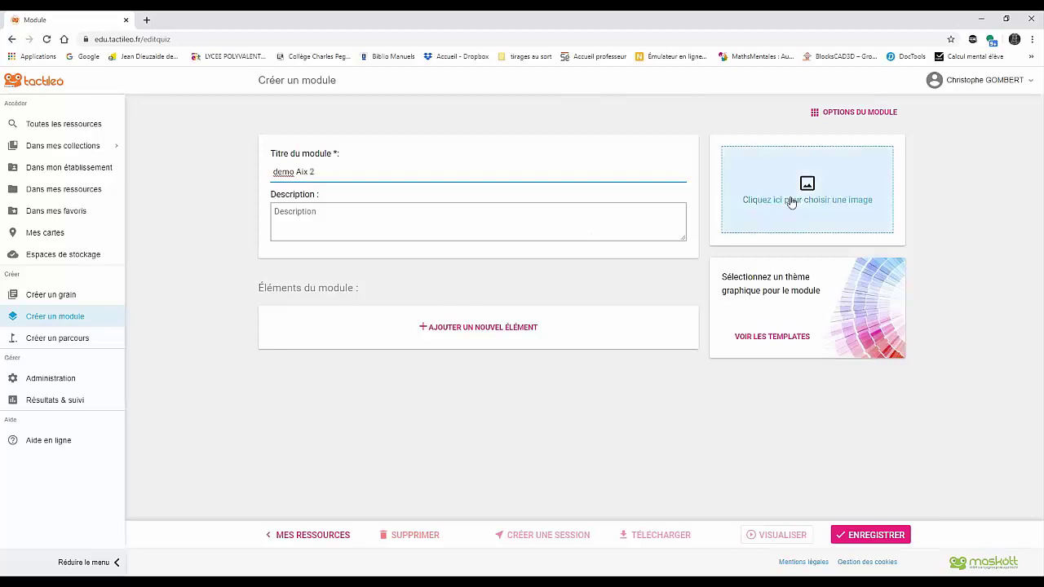
{"action": "left_click", "coordinate": [852, 116]}
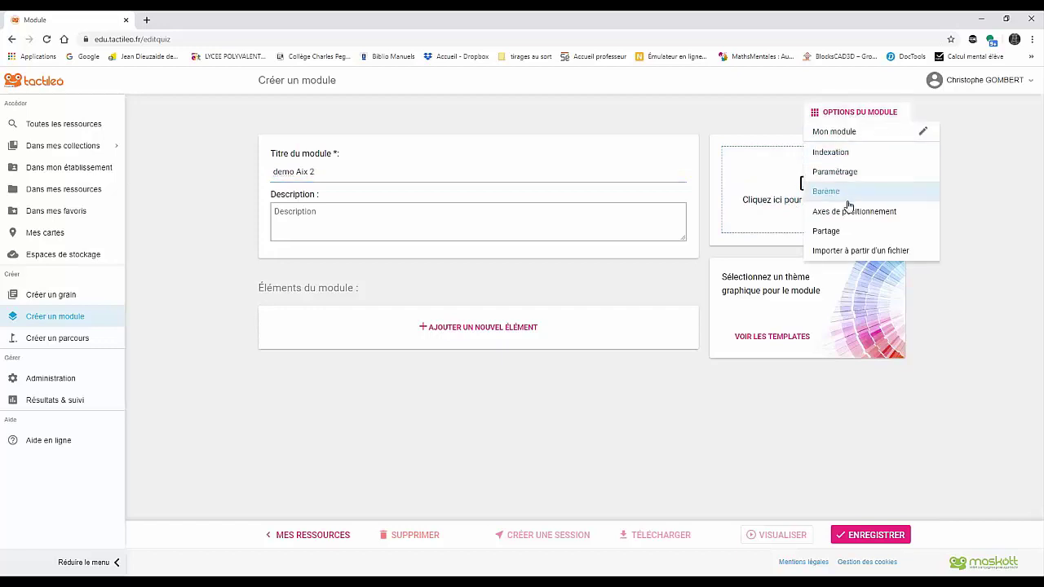
{"action": "left_click", "coordinate": [676, 463]}
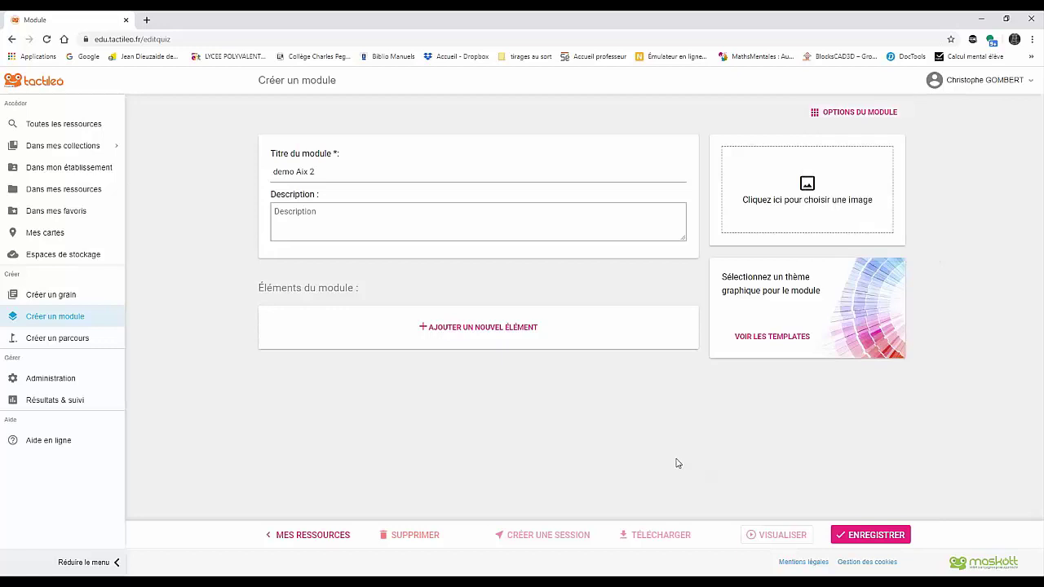
Step: Open the Ajouter un élément panel and scroll through its evaluated and information element types
{"action": "left_click", "coordinate": [507, 329]}
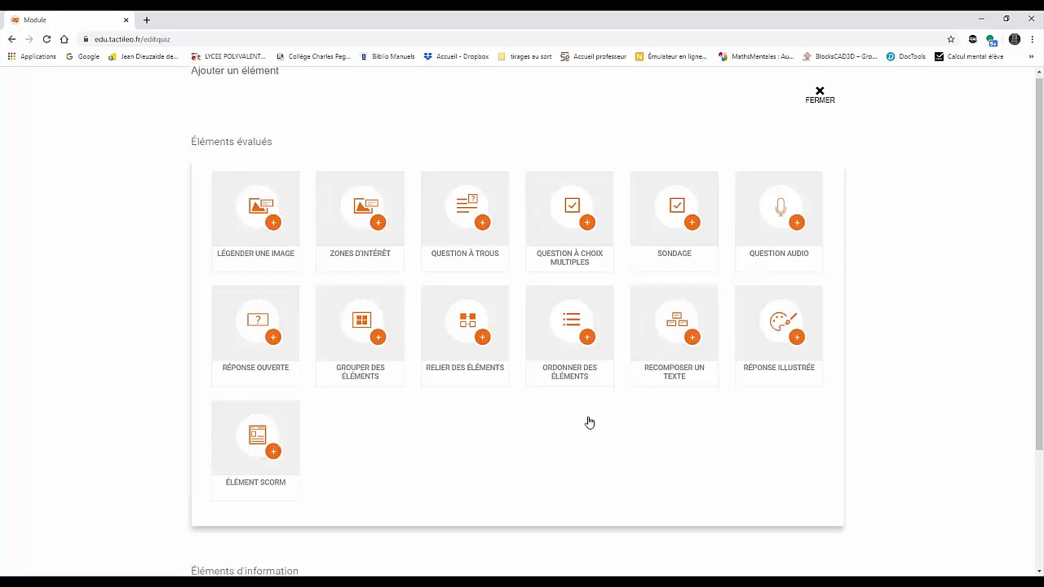
{"action": "scroll", "coordinate": [590, 422], "scroll_direction": "down", "scroll_amount": 2}
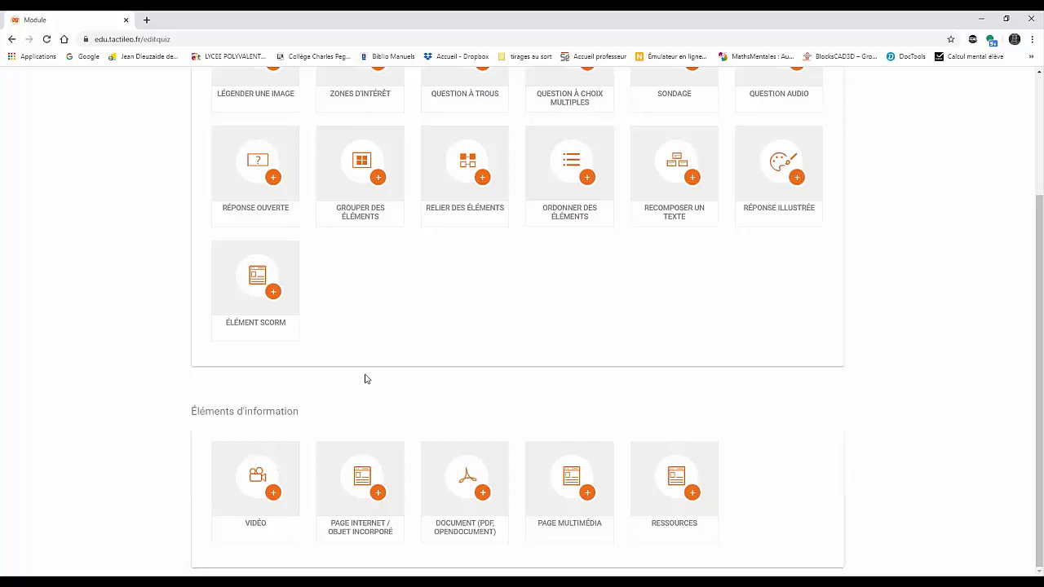
{"action": "scroll", "coordinate": [366, 388], "scroll_direction": "up", "scroll_amount": 1}
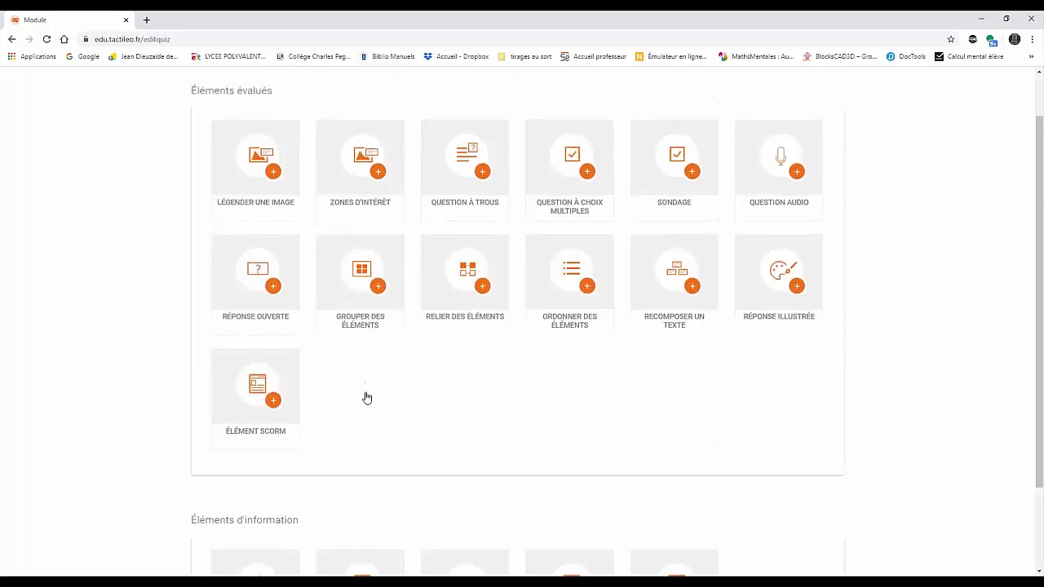
Step: Add a Réponse ouverte element and paste the instruction over its placeholder text
{"action": "left_click", "coordinate": [250, 292]}
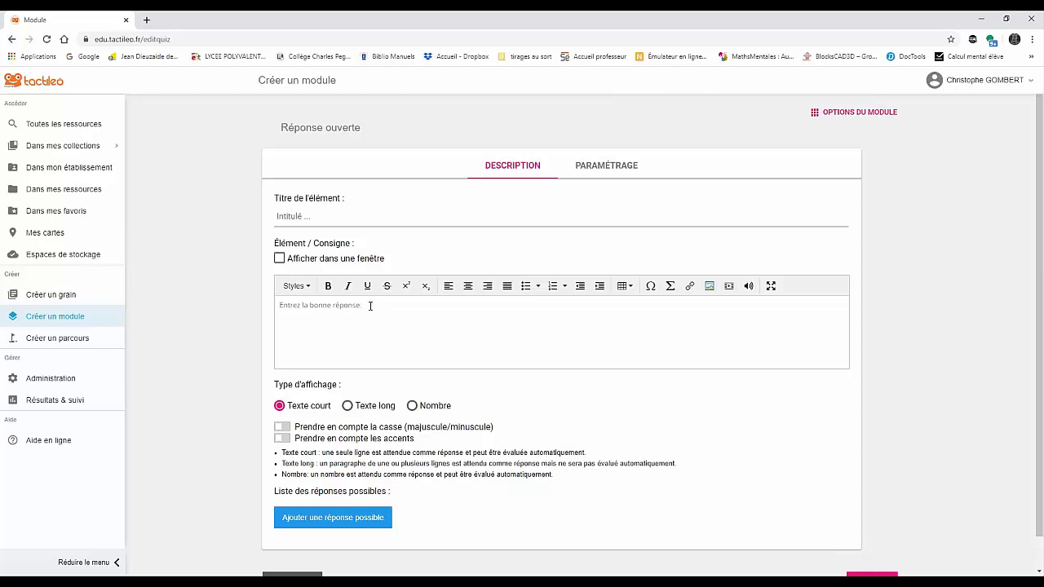
{"action": "left_click_drag", "start_coordinate": [367, 305], "coordinate": [279, 307]}
{"action": "key", "text": "BackSpace"}
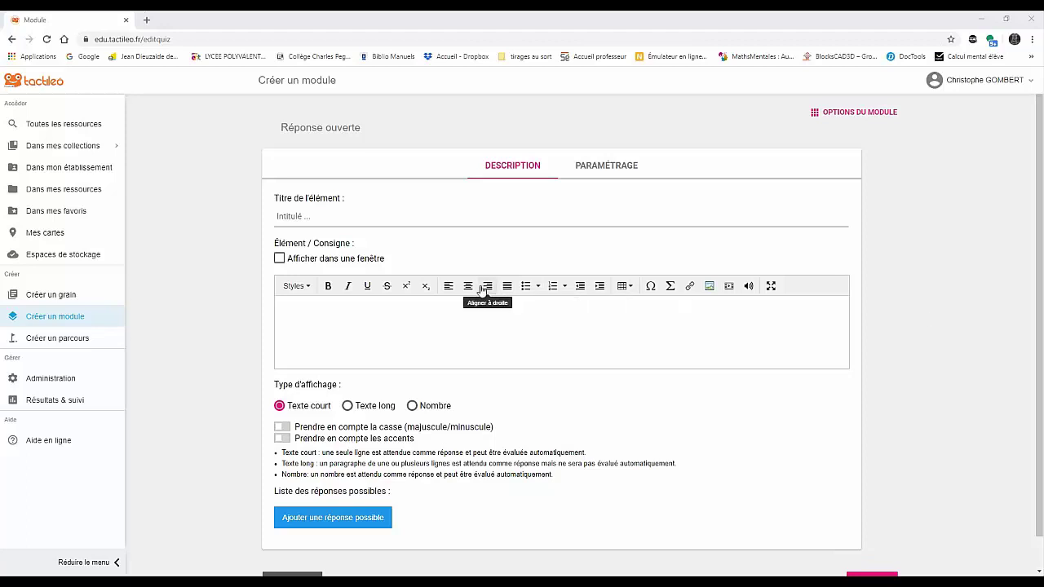
{"action": "left_click", "coordinate": [453, 309]}
{"action": "type", "text": "Exécuter le programme python correctement et donner une valeur approchée à 0.01 près de l'équation"}
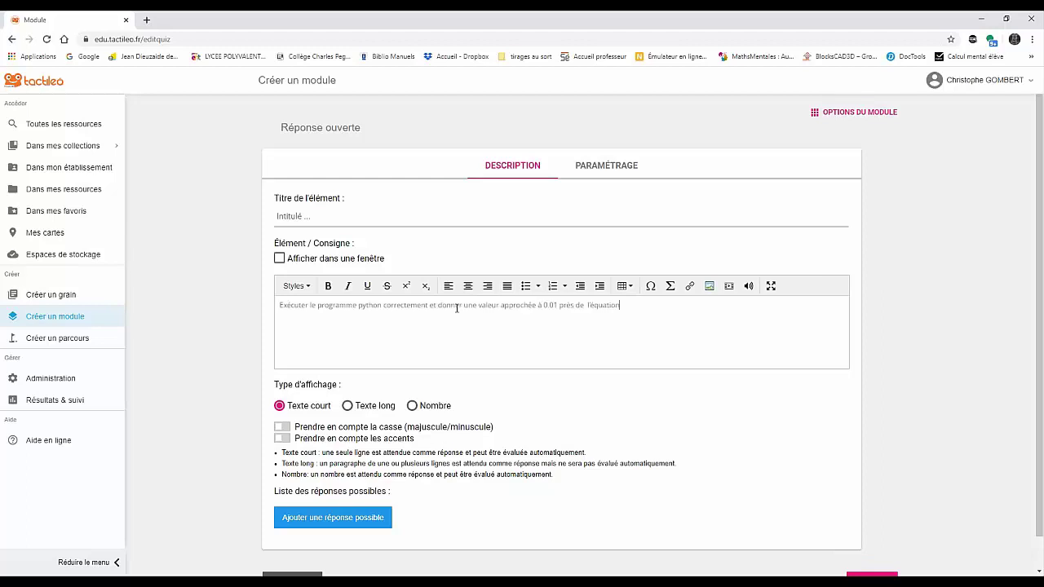
Step: Apply the Sous-titre 1 style to the whole instruction sentence
{"action": "left_click_drag", "start_coordinate": [621, 305], "coordinate": [281, 303]}
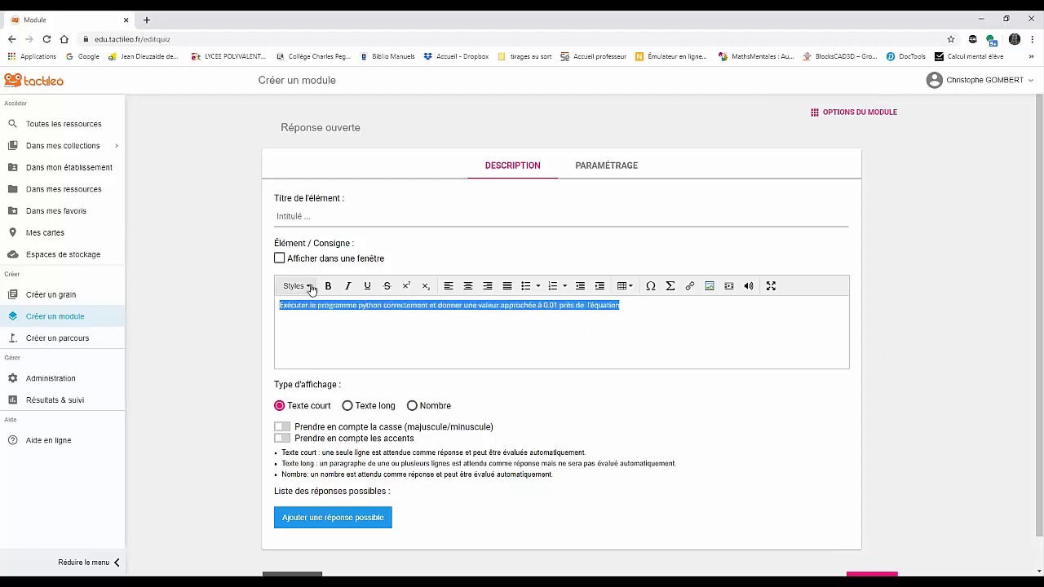
{"action": "left_click", "coordinate": [309, 288]}
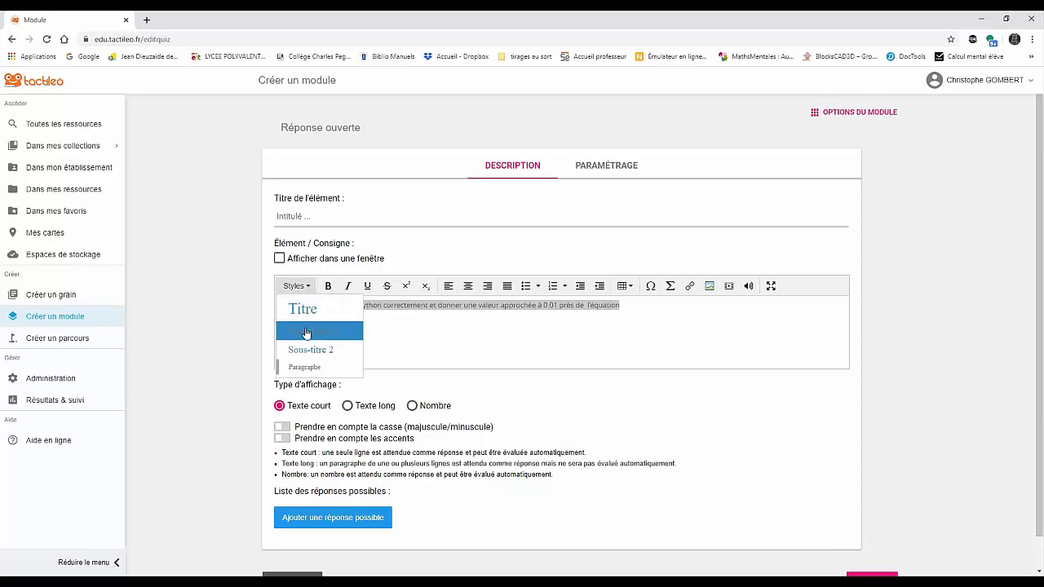
{"action": "left_click", "coordinate": [307, 333]}
{"action": "left_click", "coordinate": [815, 308]}
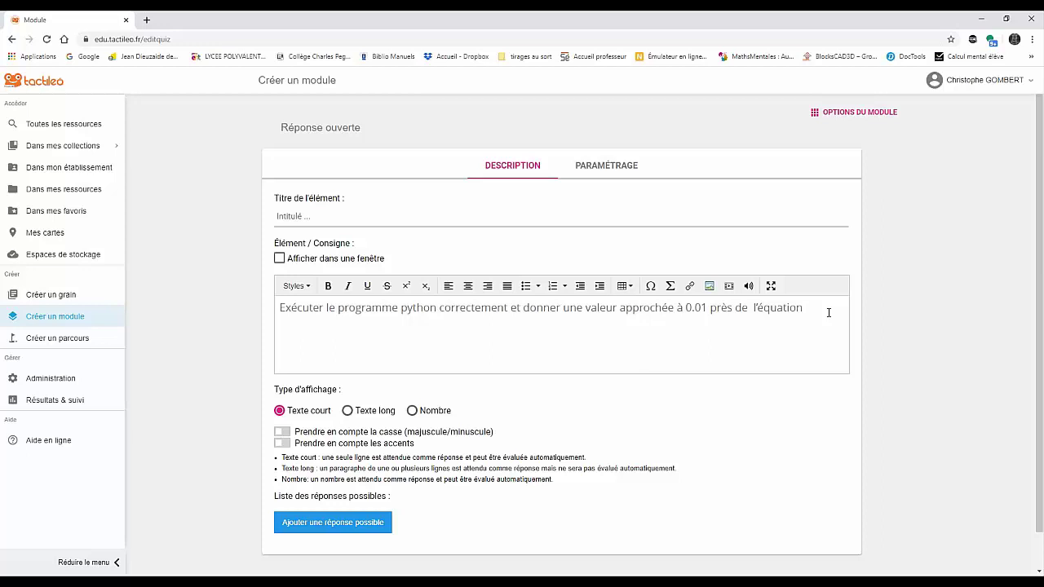
Step: Append the equation \$e^x+x=0\$ after the sentence, followed by two empty lines
{"action": "type", "text": "\\$e^x+x="}
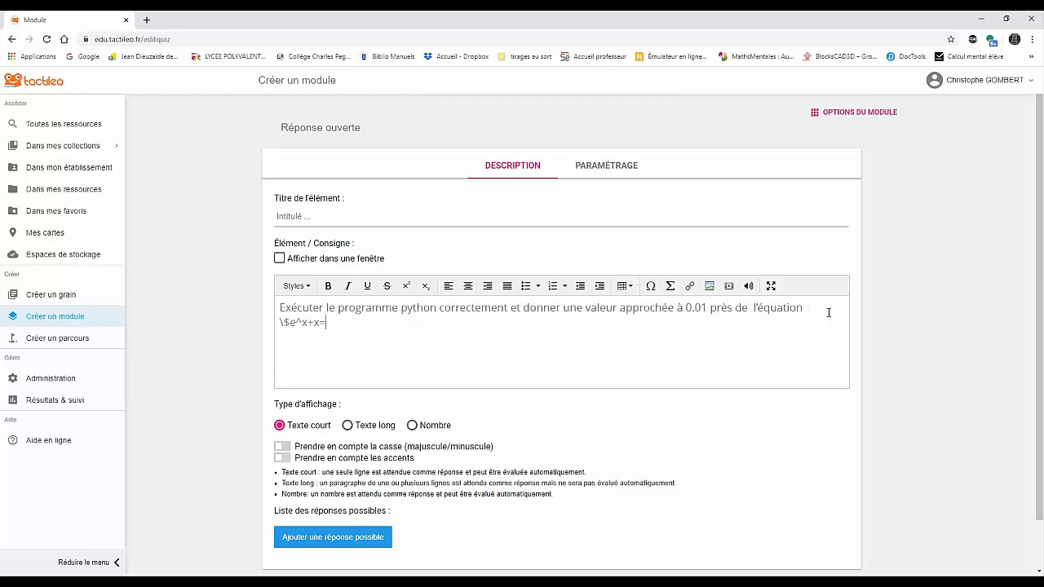
{"action": "type", "text": "0\\$"}
{"action": "key", "text": "Return"}
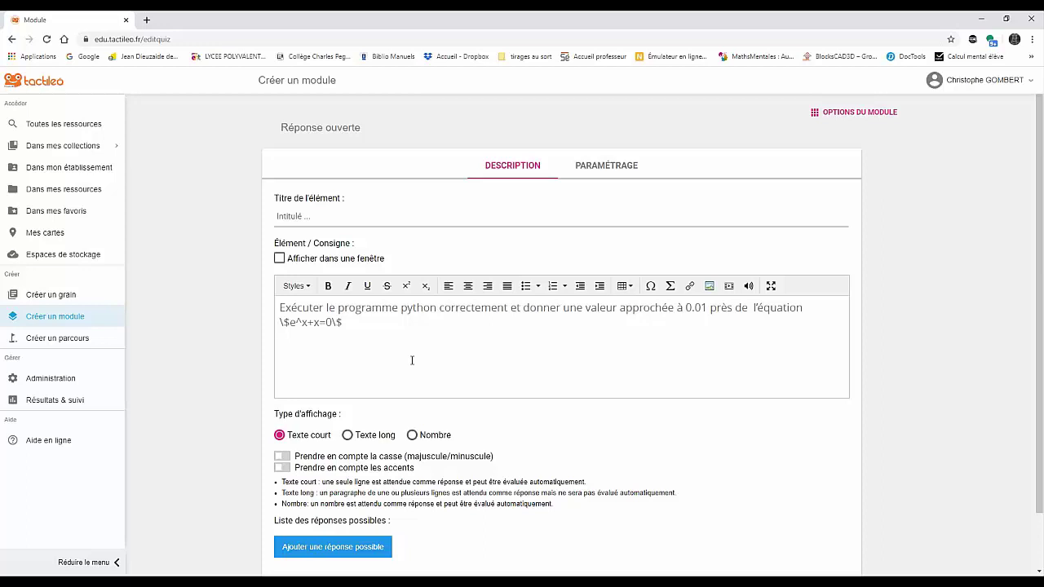
{"action": "key", "text": "Return"}
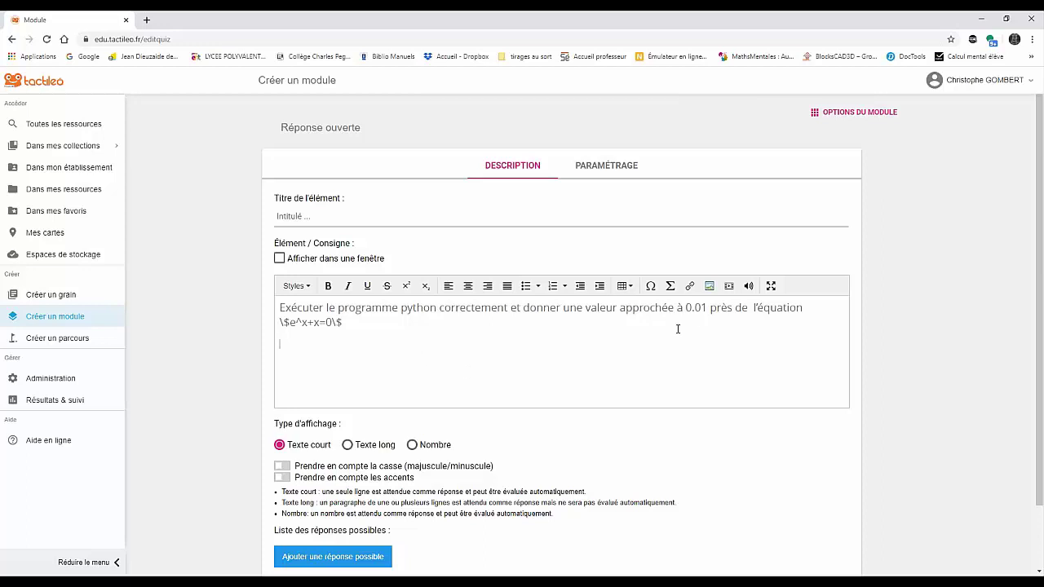
Step: Embed the Vittascience iframe code below the equation and switch the editor to Python view
{"action": "left_click", "coordinate": [729, 286]}
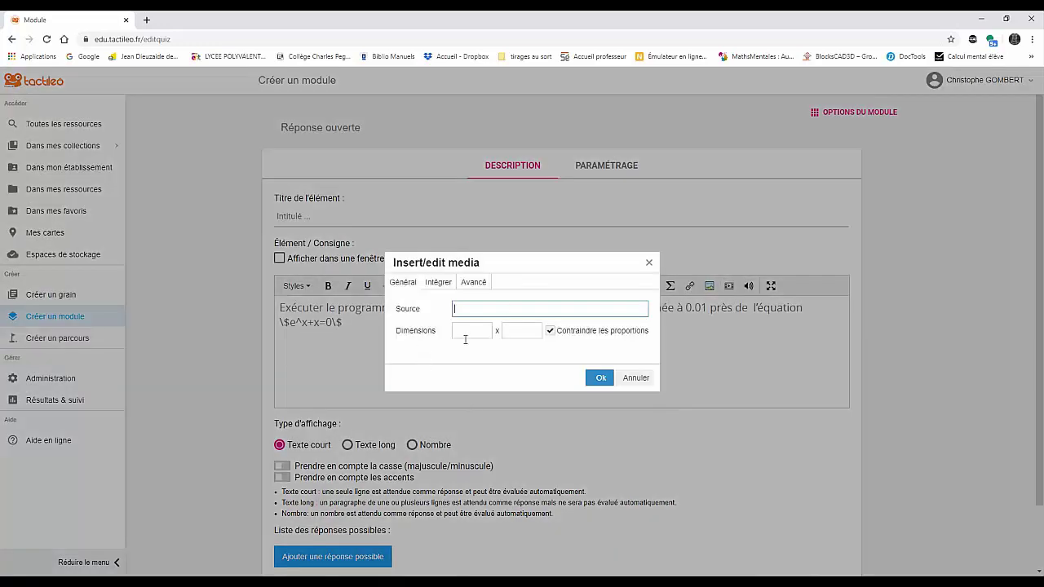
{"action": "left_click", "coordinate": [440, 283]}
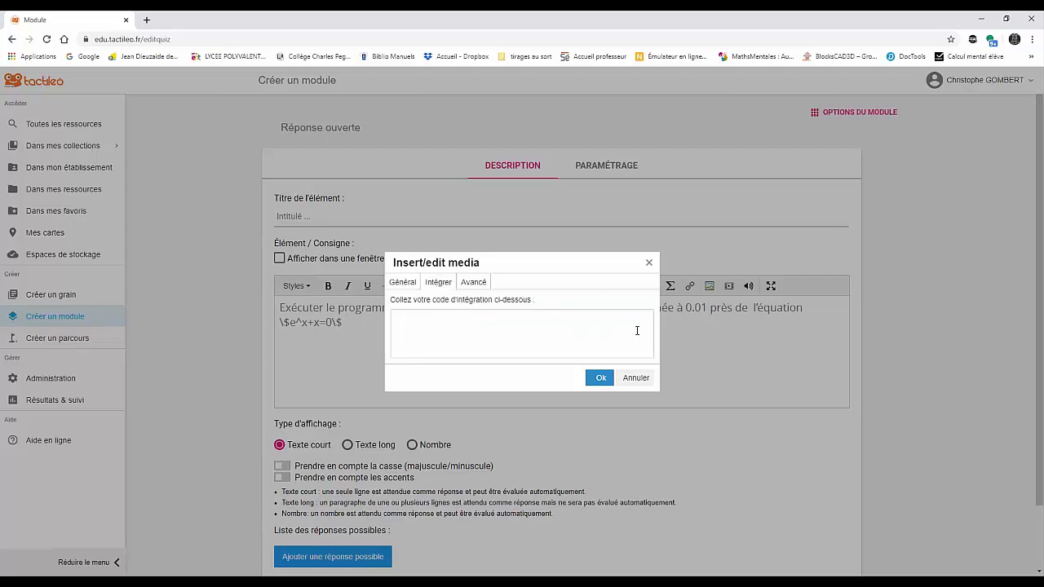
{"action": "key", "text": "alt+Tab"}
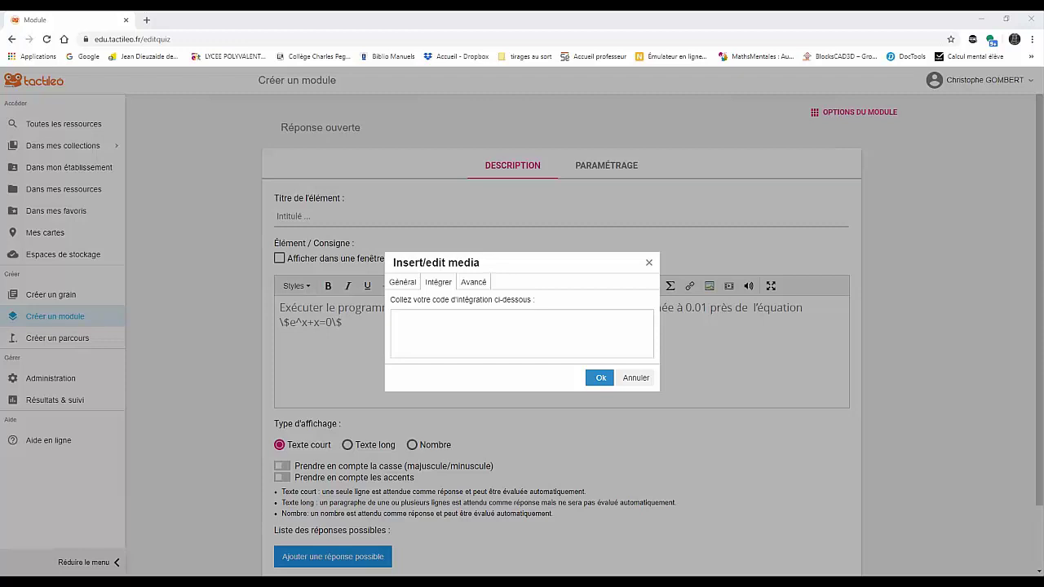
{"action": "left_click", "coordinate": [512, 338]}
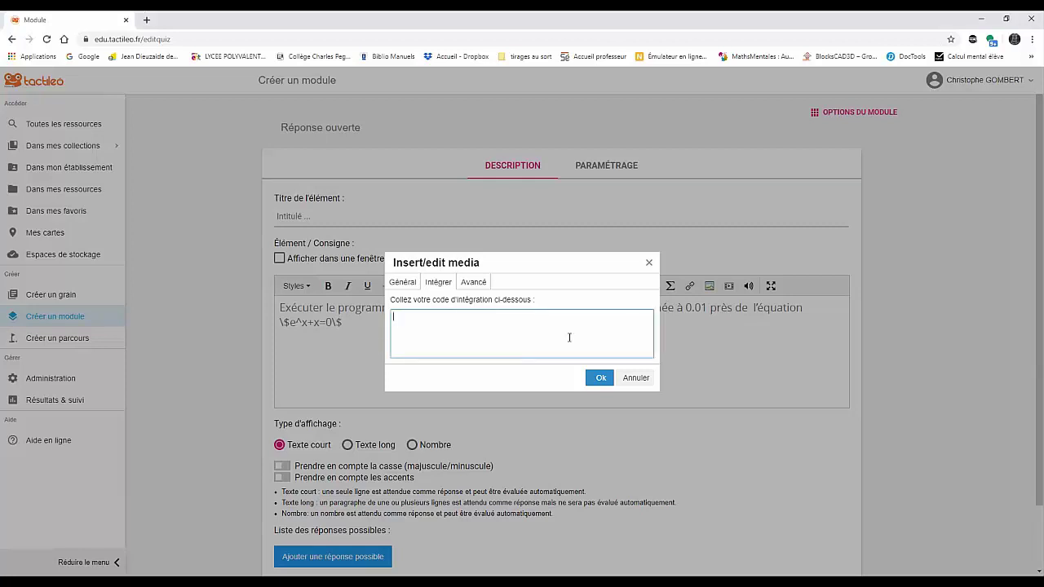
{"action": "type", "text": "<iframe name=\"\" src=\"https://fr.vittascience.com/python?link=5e8e74c7413e2&mode=python\" scrolling=\"yes\" height=\"500\" width=\"1000\" FRAMEBORDER=\"yes\"></iframe>"}
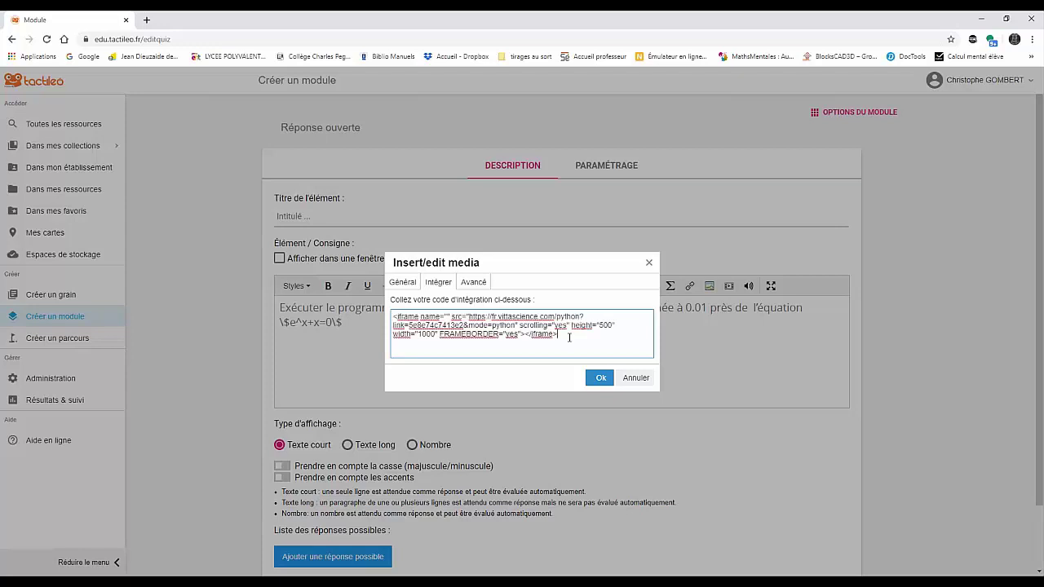
{"action": "left_click", "coordinate": [598, 380]}
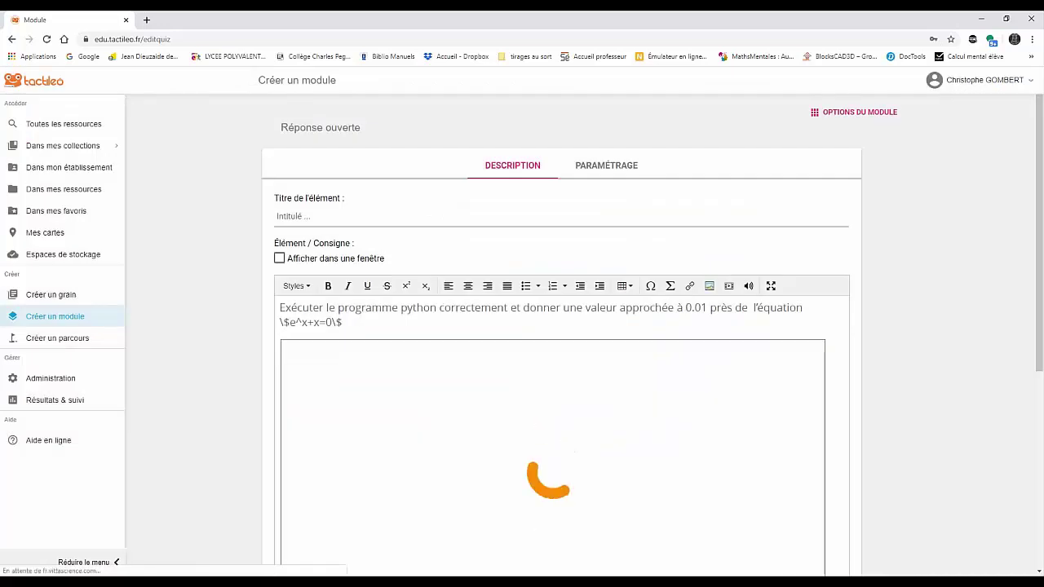
{"action": "left_click", "coordinate": [804, 355]}
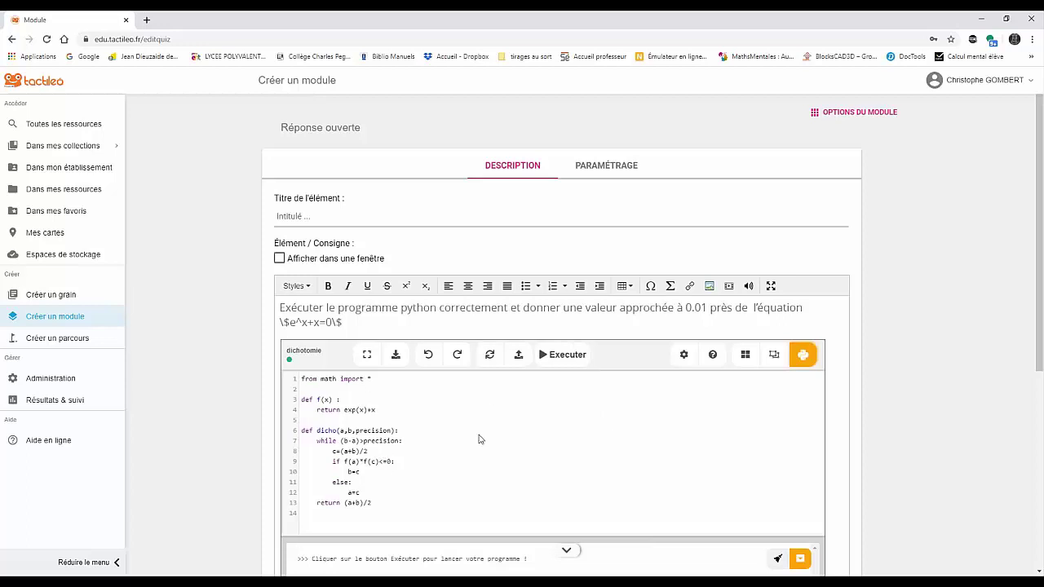
Step: Set the question's expected answer type to Nombre
{"action": "scroll", "coordinate": [394, 334], "scroll_direction": "down", "scroll_amount": 2}
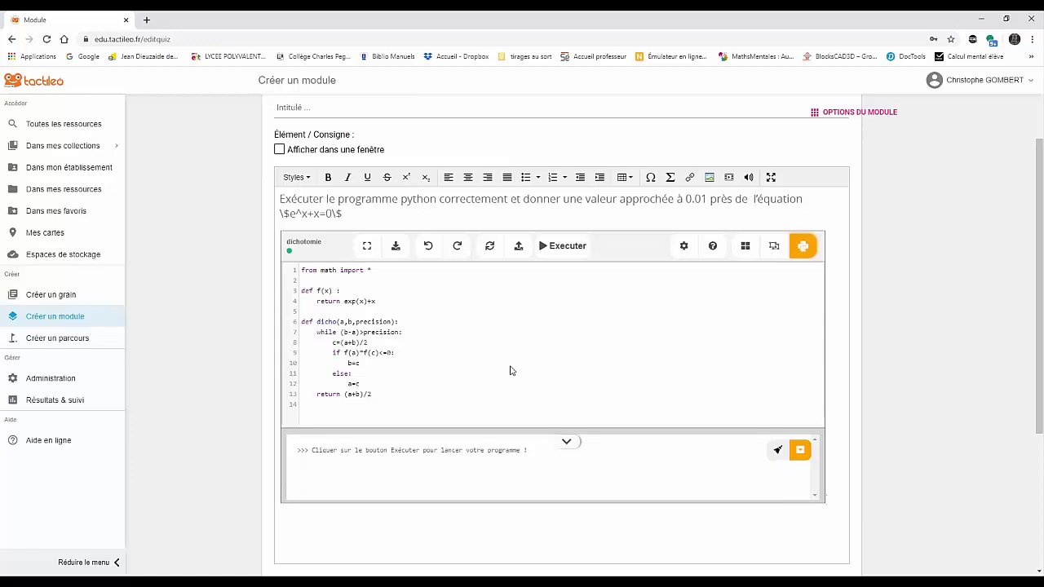
{"action": "scroll", "coordinate": [392, 354], "scroll_direction": "down", "scroll_amount": 2}
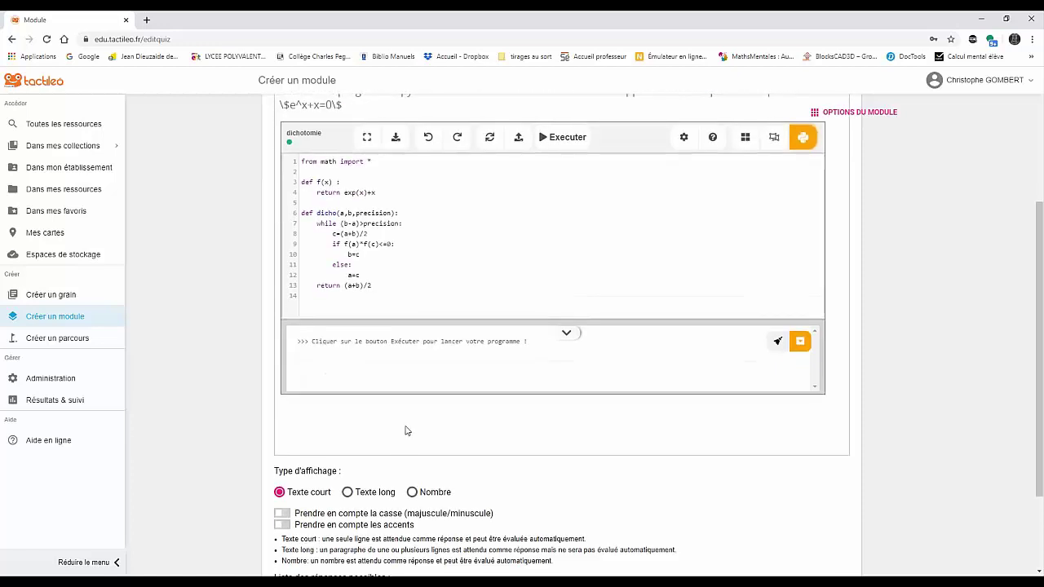
{"action": "scroll", "coordinate": [407, 430], "scroll_direction": "down", "scroll_amount": 2}
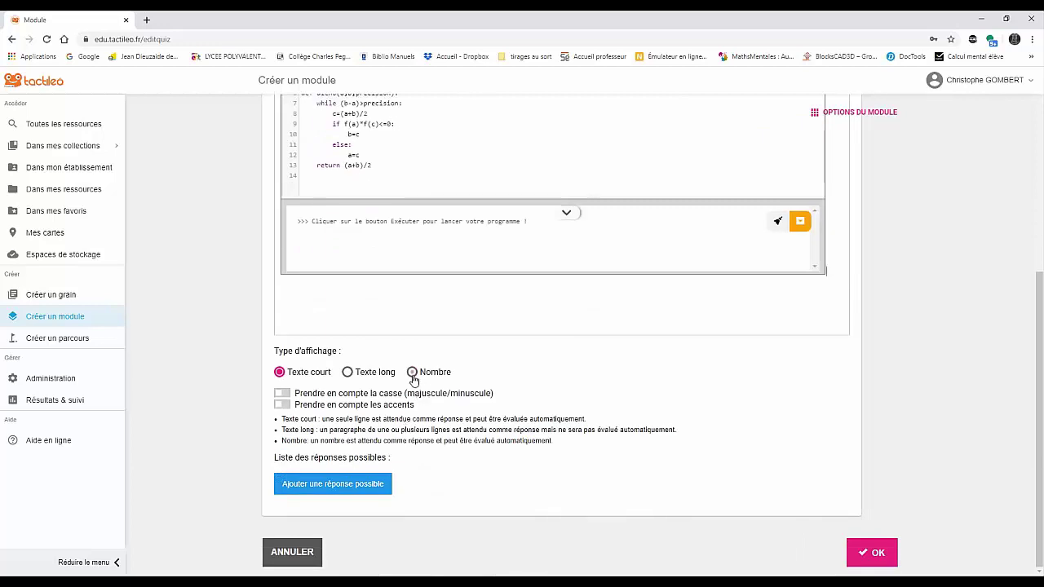
{"action": "left_click", "coordinate": [412, 373]}
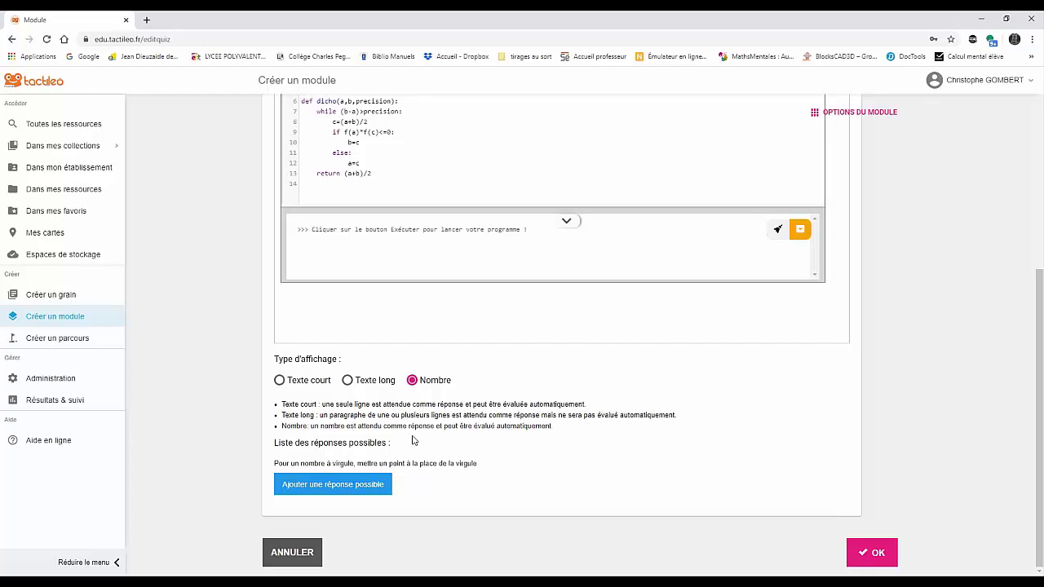
Step: Accept -0.56 and -0.57 as correct answers and save the question to the module
{"action": "left_click", "coordinate": [369, 487]}
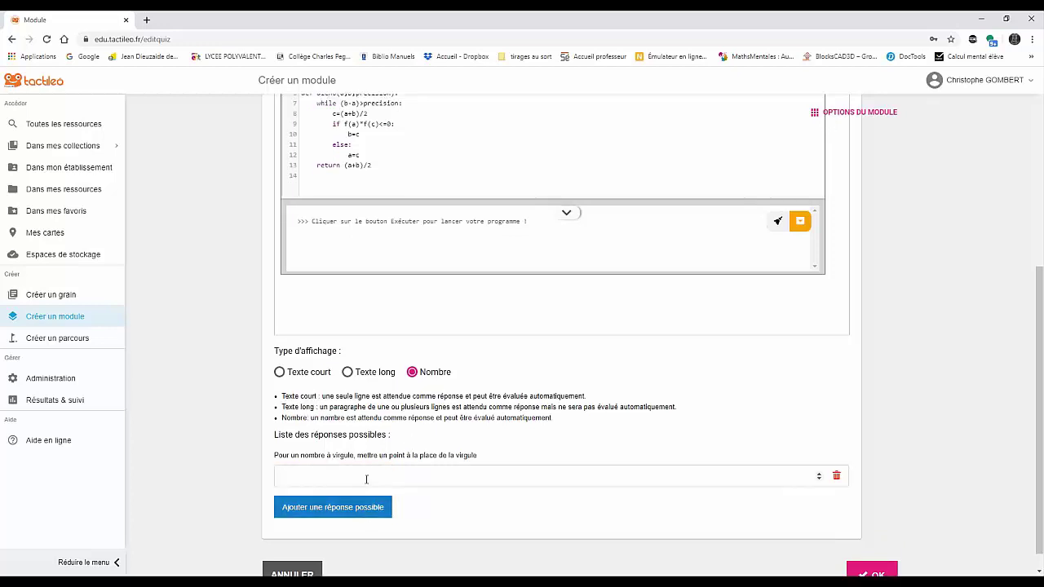
{"action": "left_click", "coordinate": [366, 479]}
{"action": "type", "text": "-0.56"}
{"action": "left_click", "coordinate": [359, 507]}
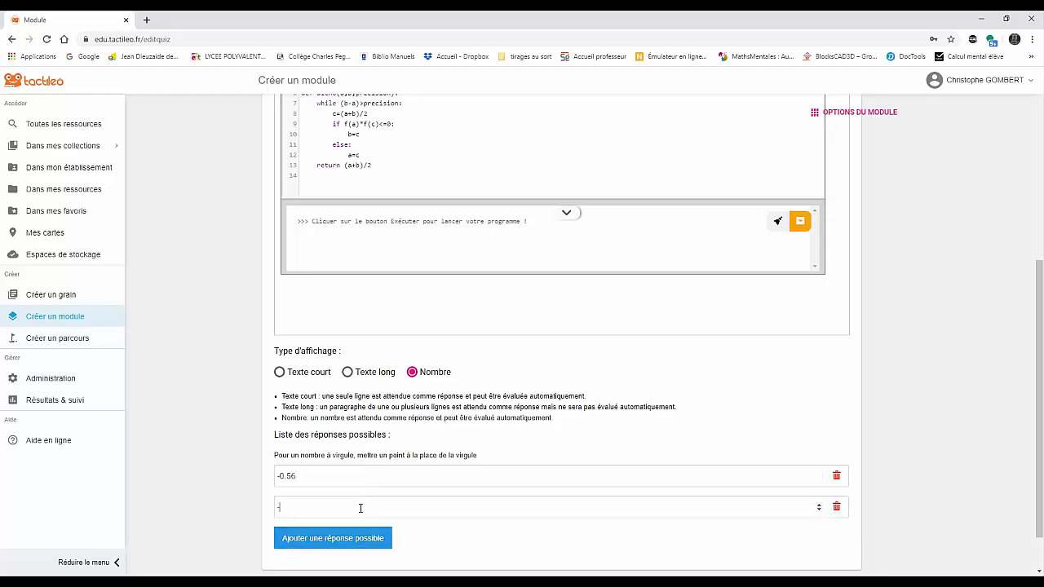
{"action": "type", "text": "-0.57"}
{"action": "scroll", "coordinate": [687, 378], "scroll_direction": "down", "scroll_amount": 1}
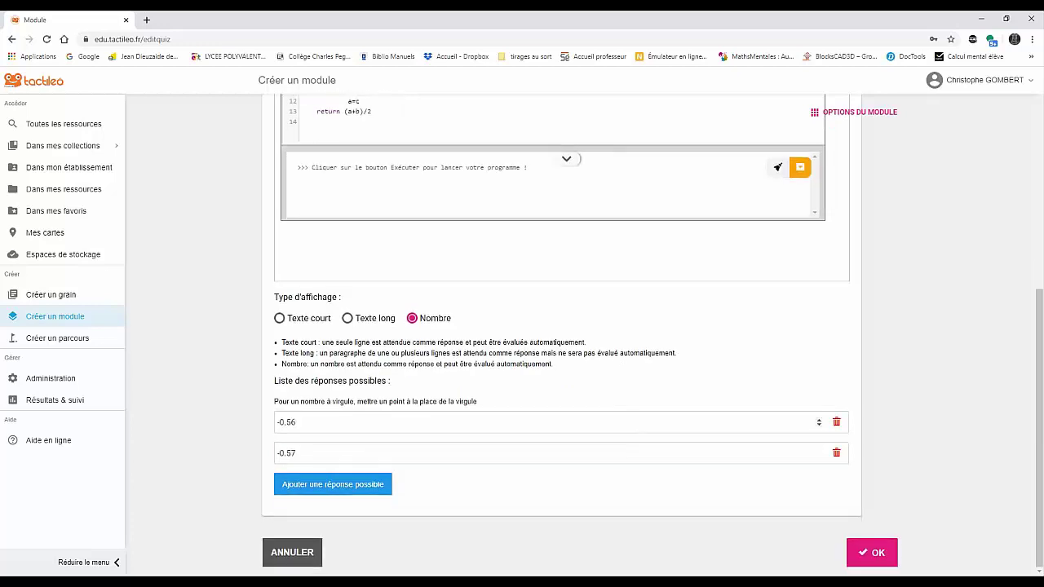
{"action": "left_click", "coordinate": [871, 553]}
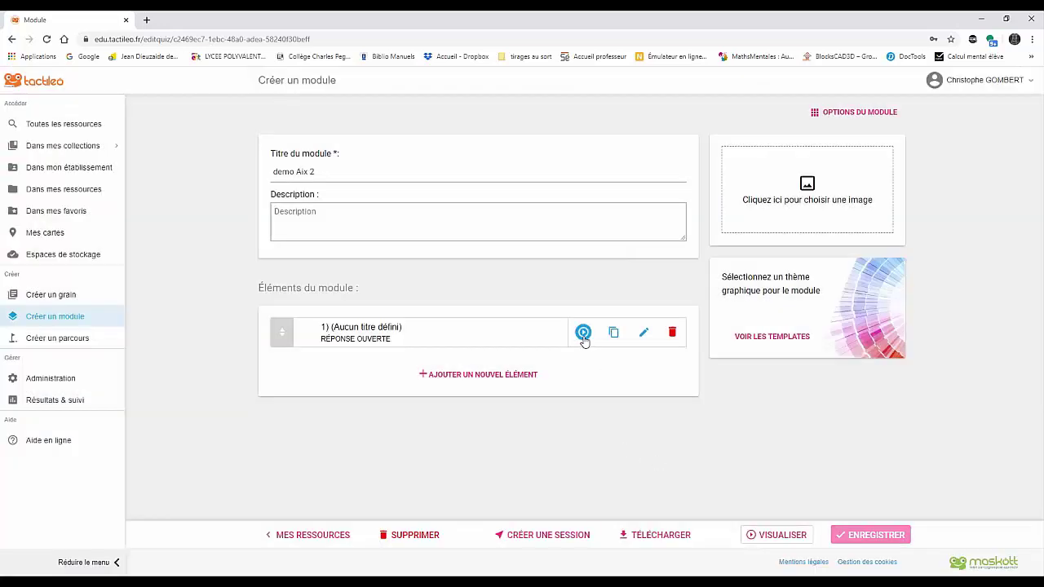
Step: Preview the element as a student, run its Python program, then close the preview
{"action": "left_click", "coordinate": [584, 334]}
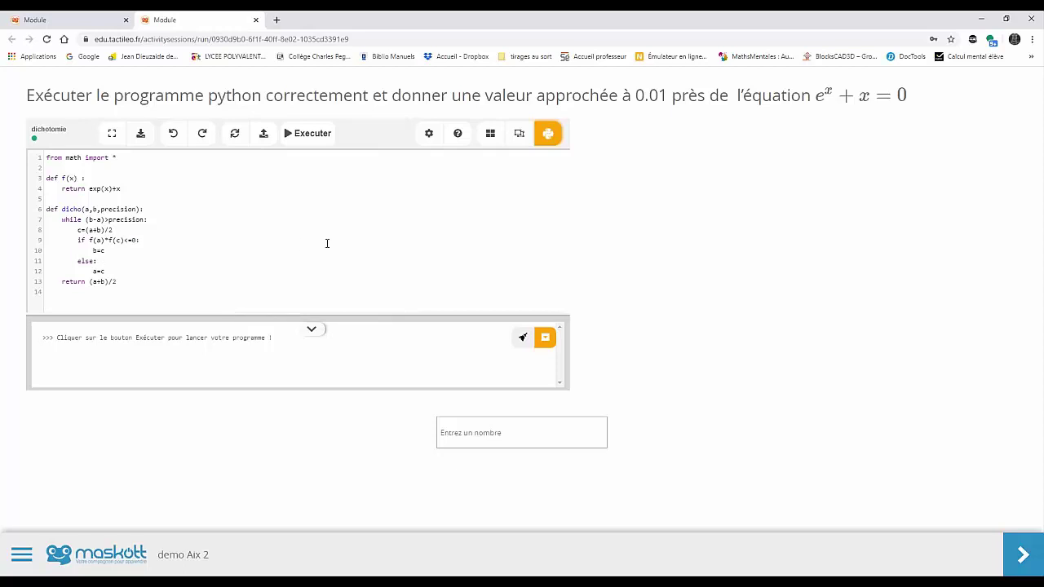
{"action": "left_click", "coordinate": [307, 137]}
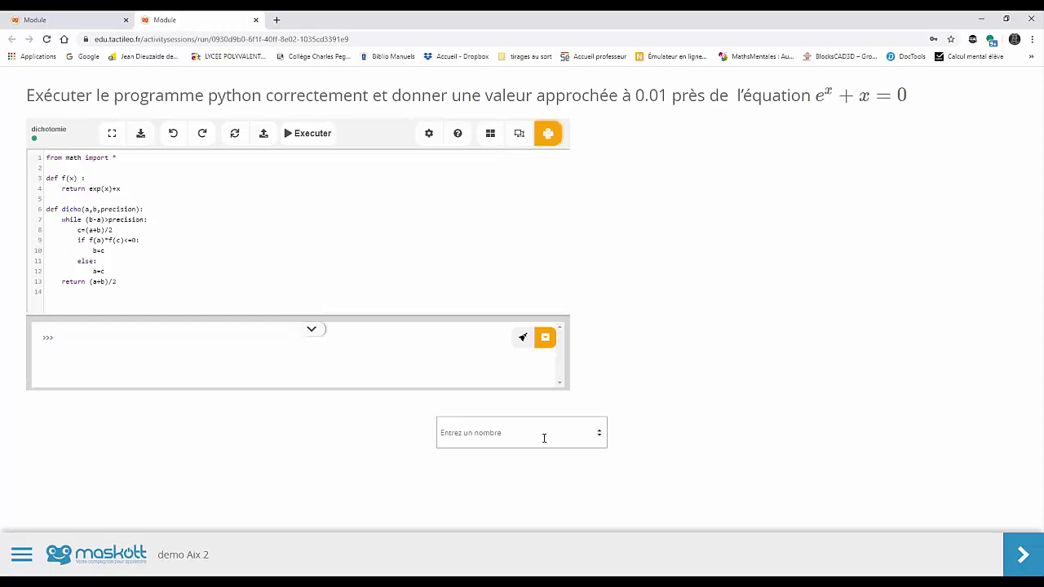
{"action": "left_click", "coordinate": [255, 20]}
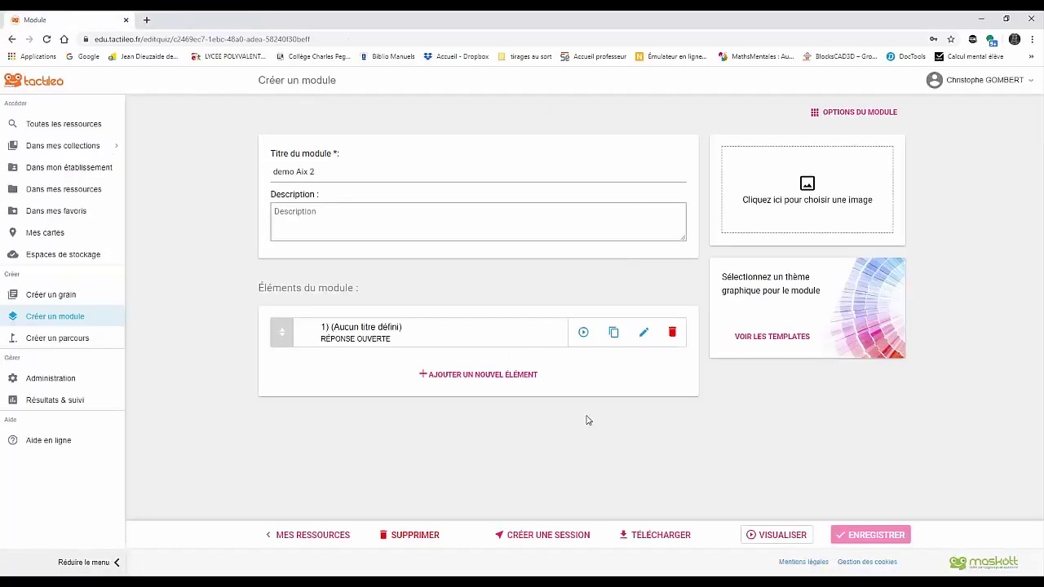
Step: Add a second Réponse ouverte element and paste the complete-and-run instruction over the placeholder
{"action": "left_click", "coordinate": [525, 377]}
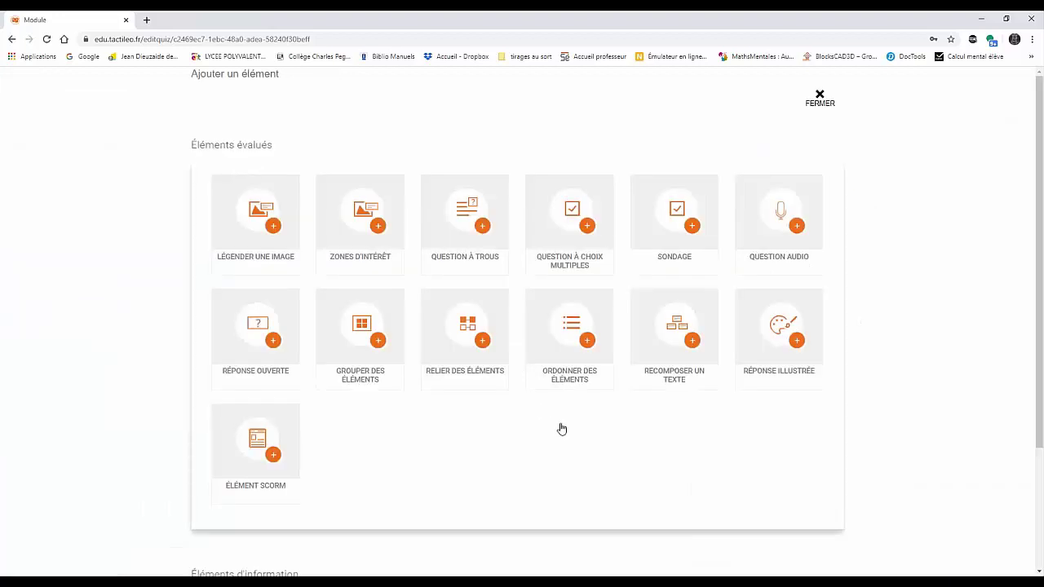
{"action": "left_click", "coordinate": [260, 352]}
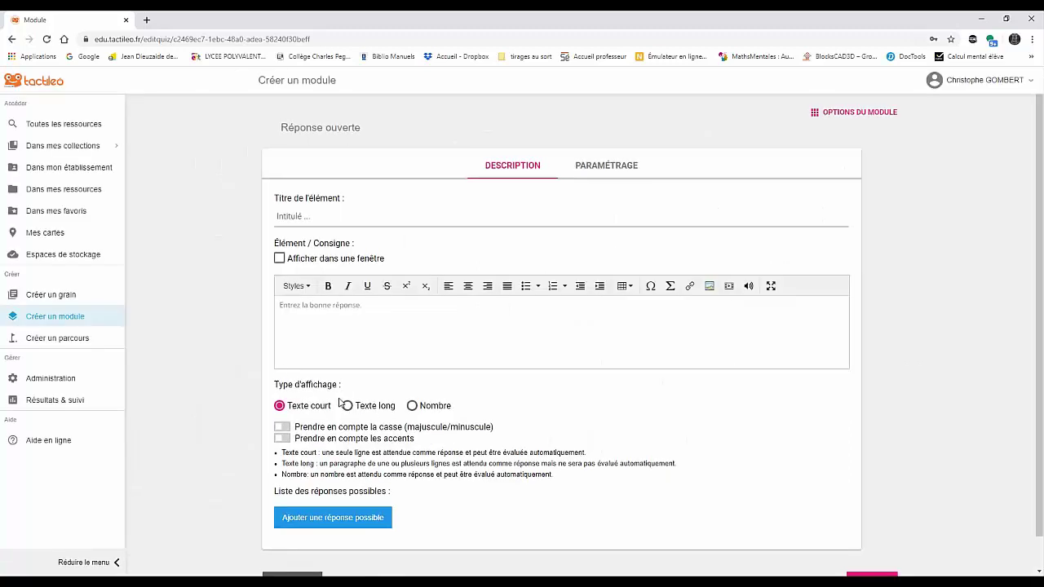
{"action": "left_click_drag", "start_coordinate": [362, 305], "coordinate": [275, 306]}
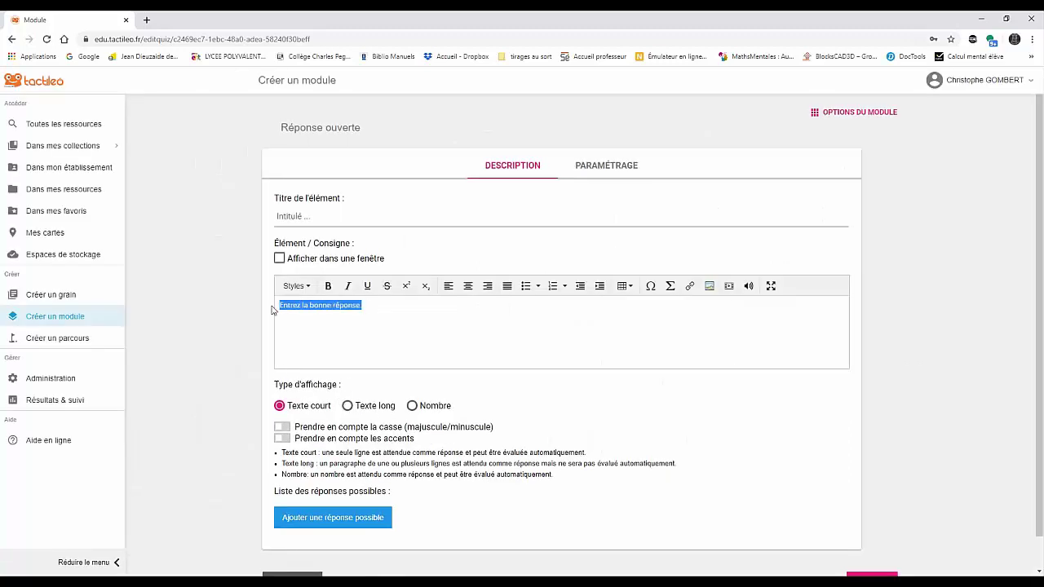
{"action": "key", "text": "BackSpace"}
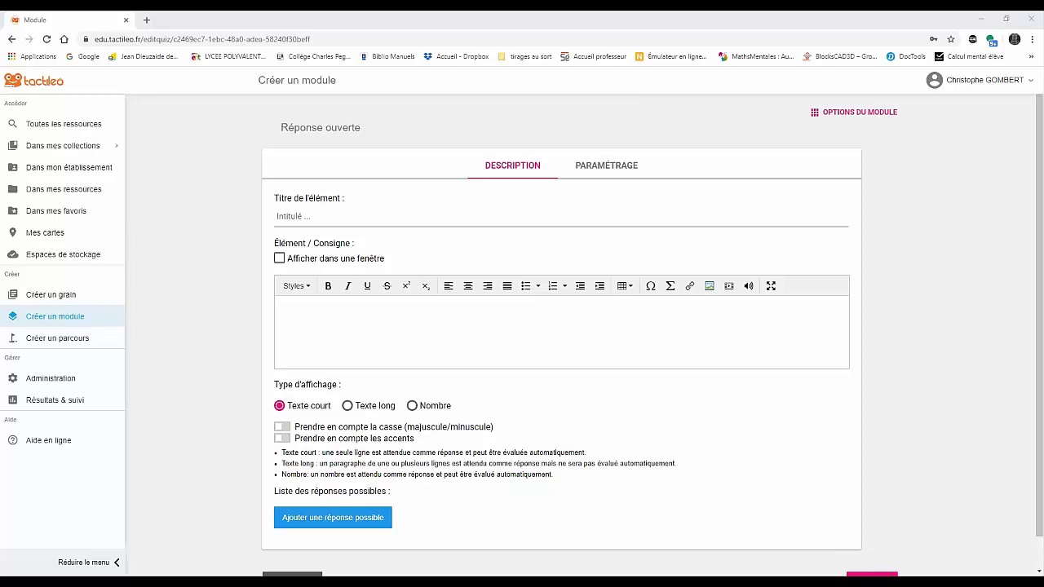
{"action": "left_click", "coordinate": [579, 321]}
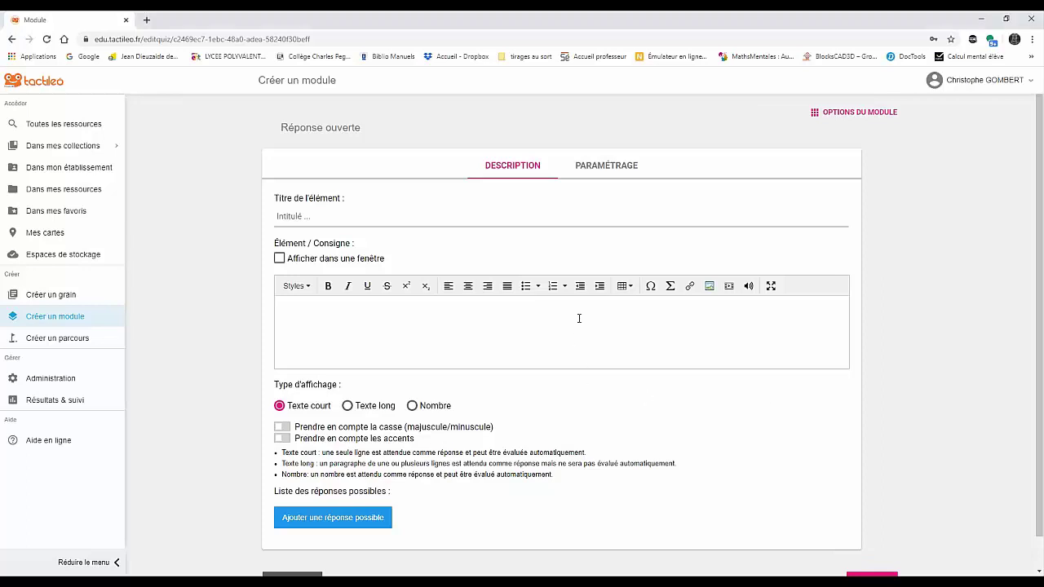
{"action": "type", "text": "Compléter le programme et l'exécuter pour donner une valeur approchée à 0.01 près de l'équation"}
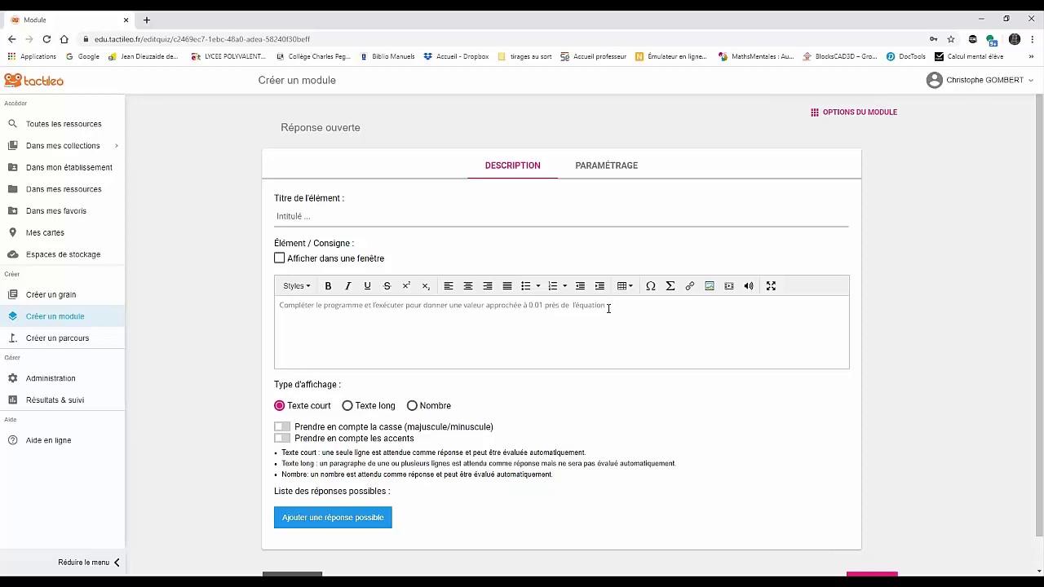
Step: Apply the Sous-titre 1 style to the new instruction sentence
{"action": "left_click_drag", "start_coordinate": [608, 306], "coordinate": [281, 305]}
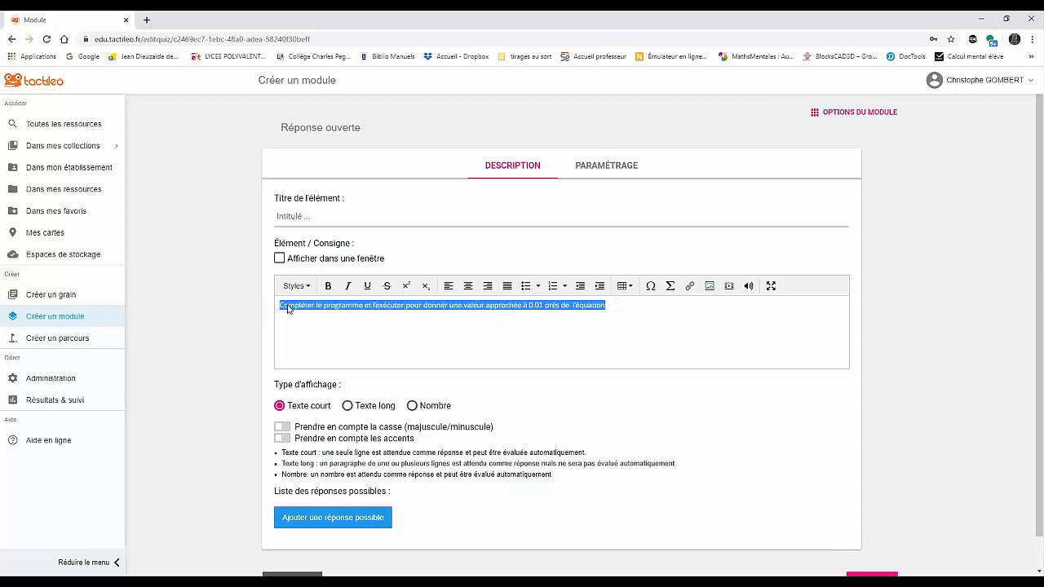
{"action": "left_click", "coordinate": [308, 287]}
{"action": "left_click", "coordinate": [319, 331]}
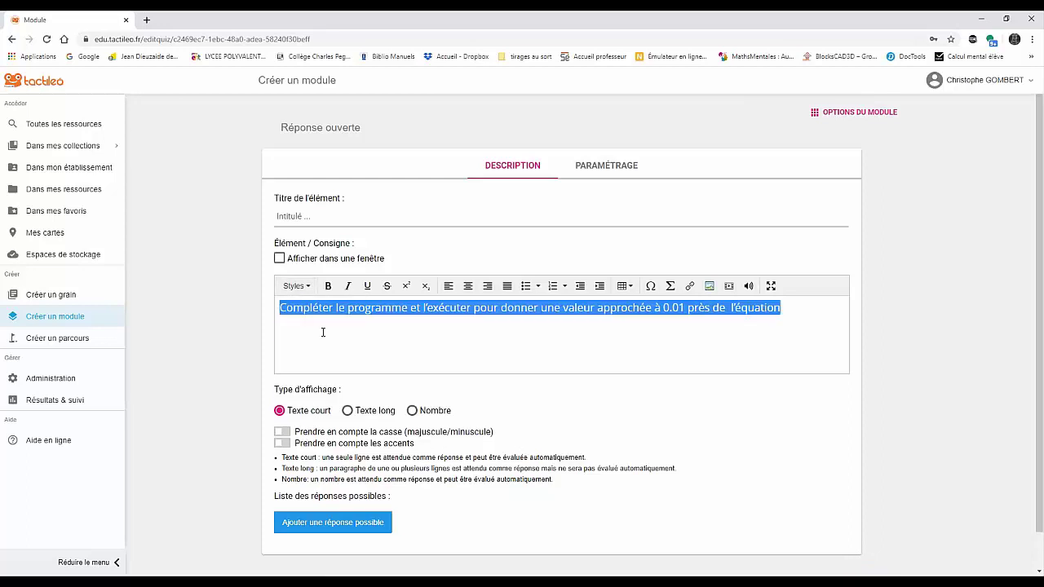
{"action": "left_click", "coordinate": [793, 310]}
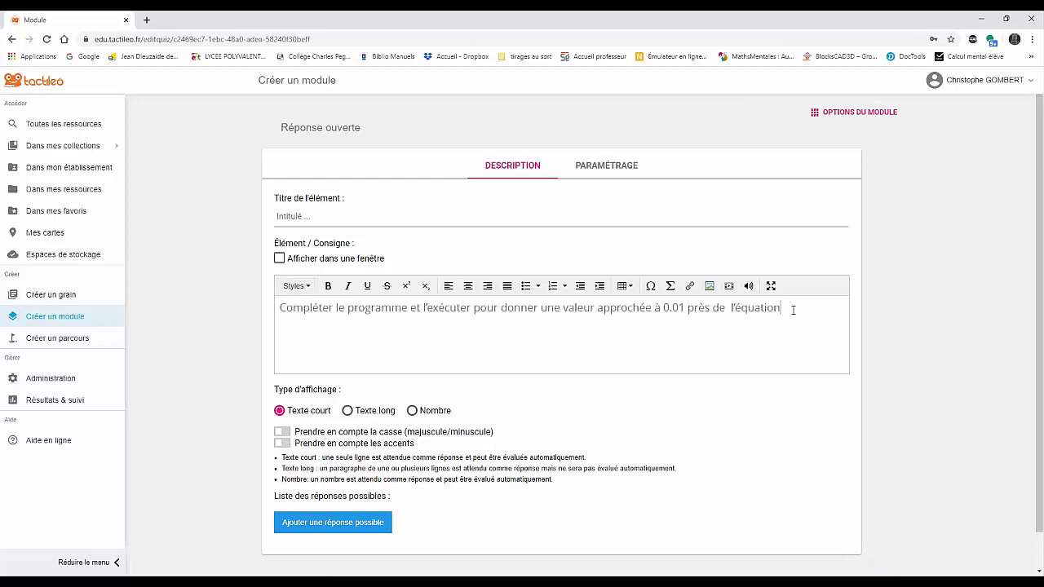
Step: Insert the formula e^x+x=0 with the formula editor, then start a new line
{"action": "left_click", "coordinate": [672, 290]}
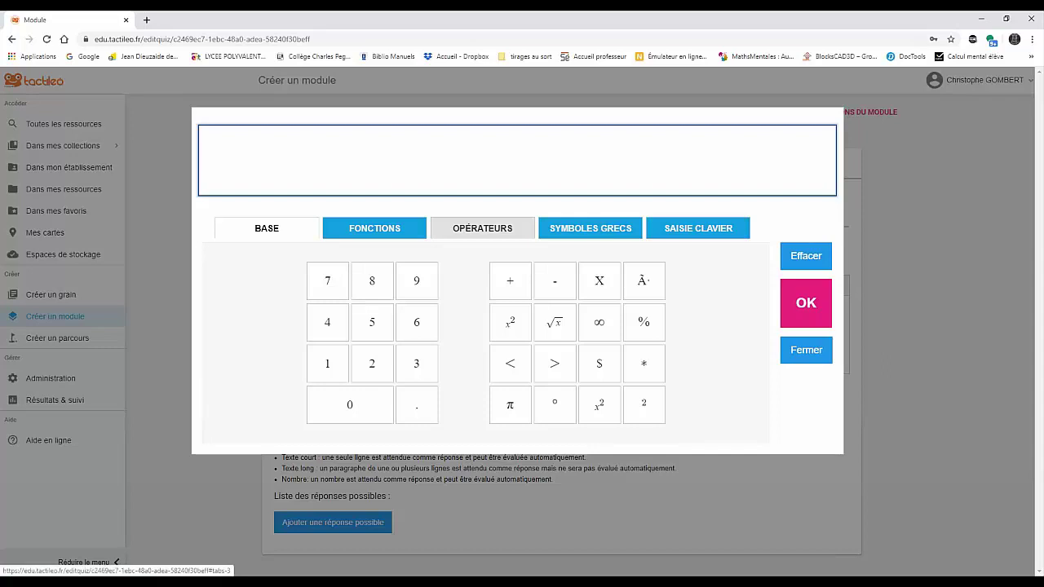
{"action": "type", "text": "e^x"}
{"action": "key", "text": "Right"}
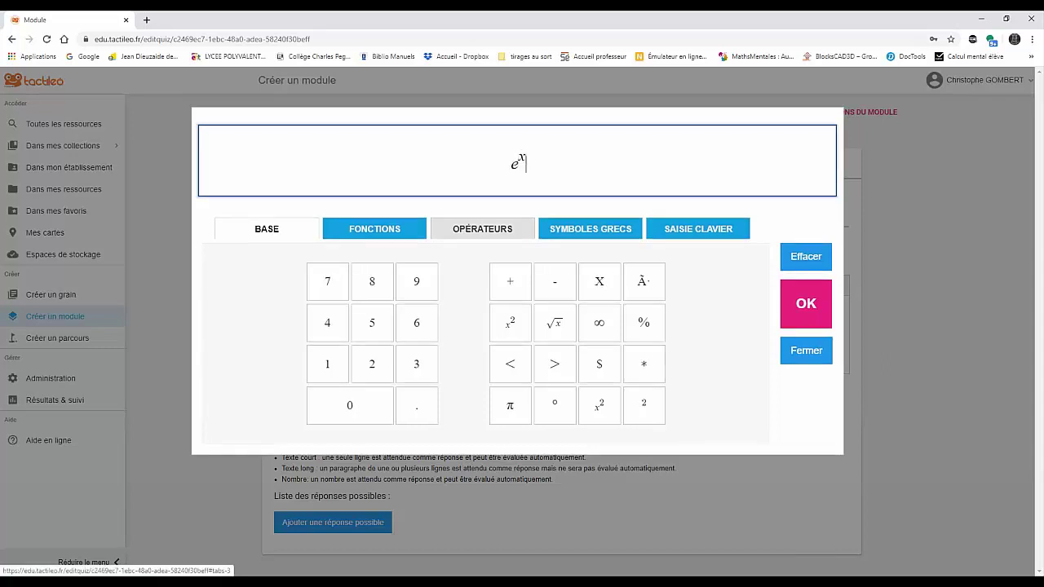
{"action": "type", "text": "+x=0"}
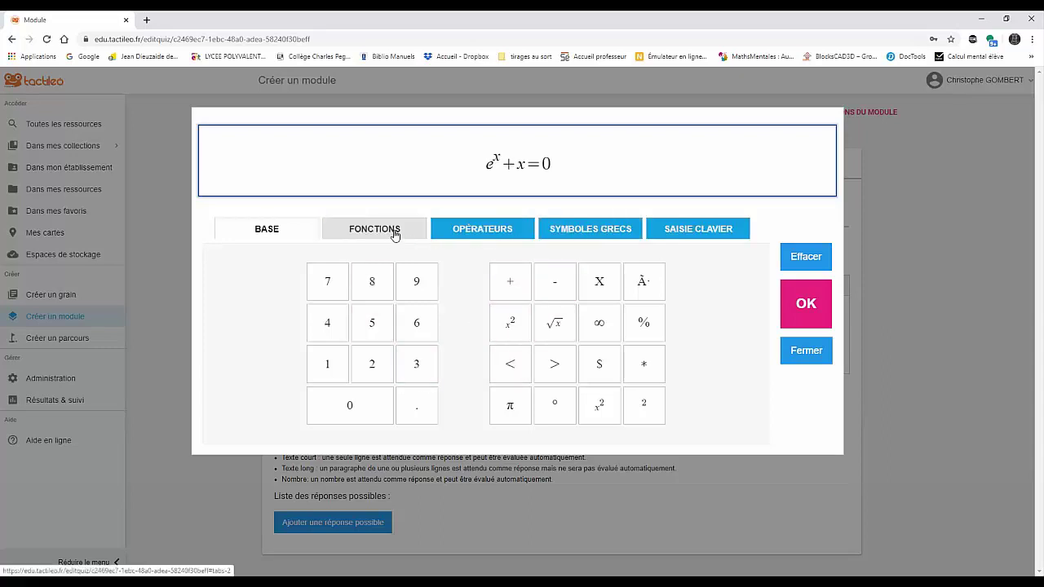
{"action": "left_click", "coordinate": [805, 304]}
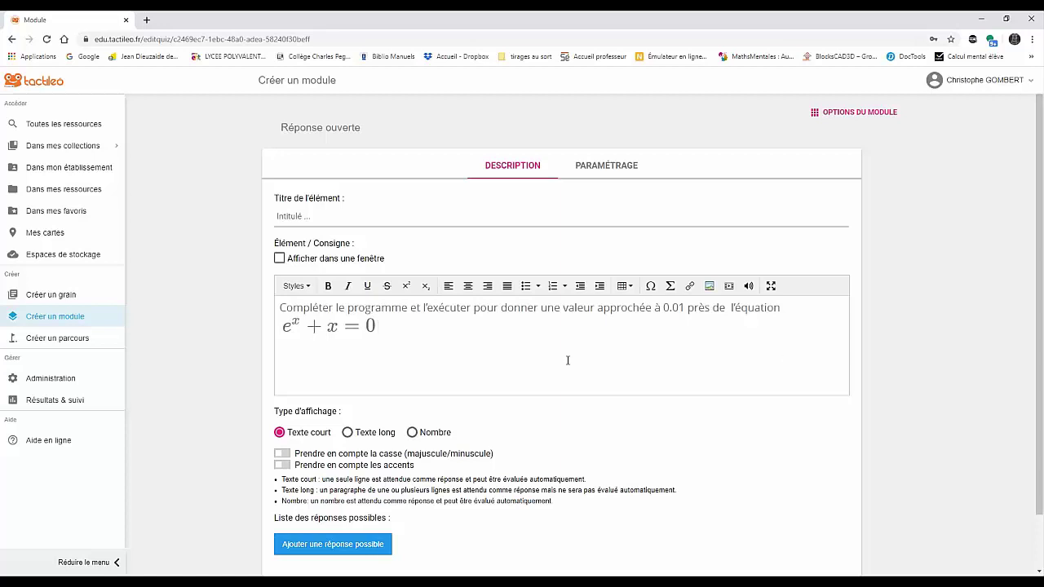
{"action": "key", "text": "Return"}
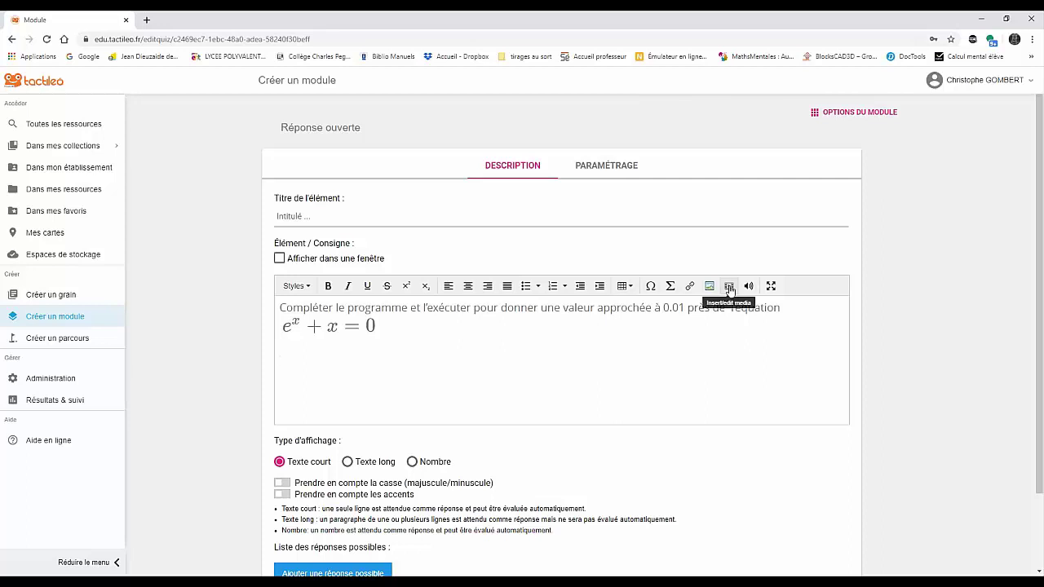
Step: Embed the 'Python à compléter' iframe code under the equation through the Intégrer tab
{"action": "left_click", "coordinate": [729, 292]}
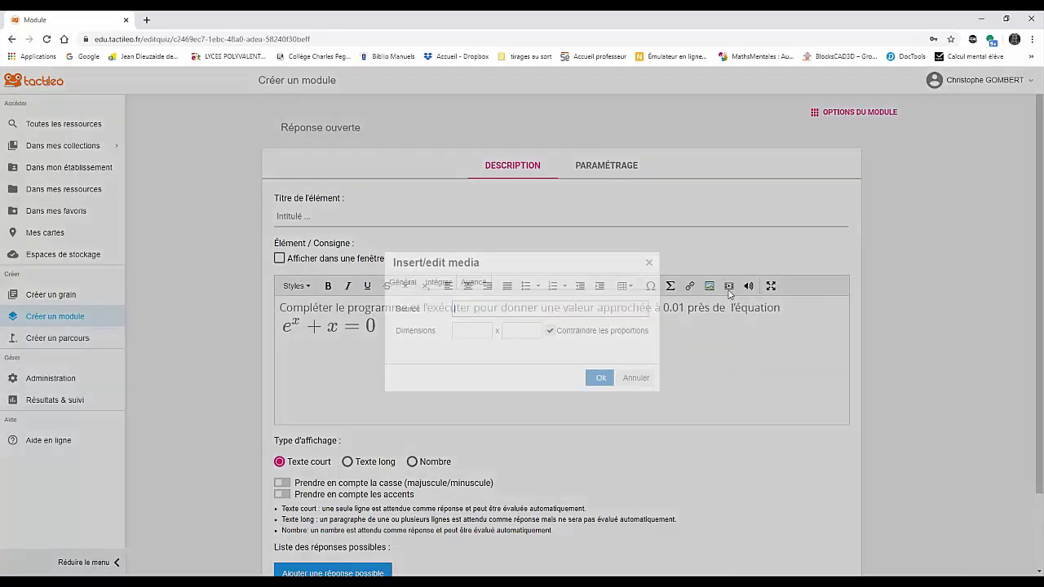
{"action": "key", "text": "alt+Tab"}
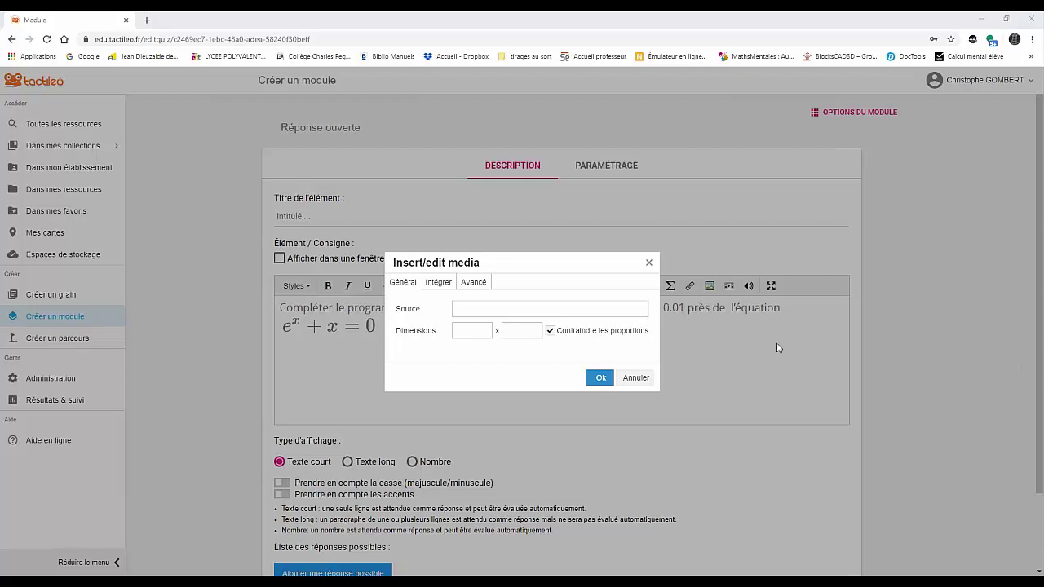
{"action": "left_click", "coordinate": [437, 284]}
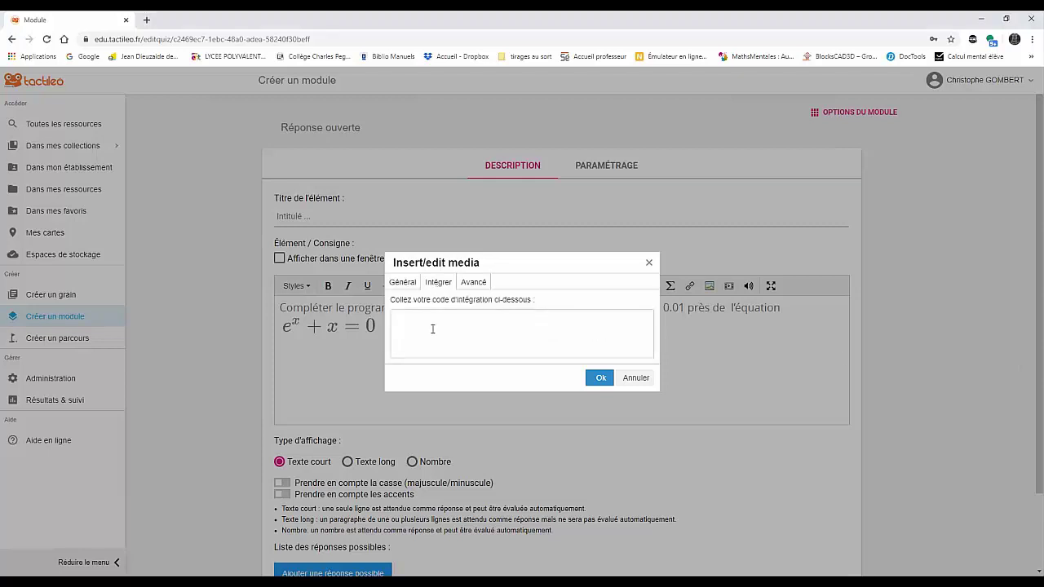
{"action": "left_click", "coordinate": [432, 328]}
{"action": "type", "text": "<iframe name=\"\" src=\" https://fr.vittascience.com/python?link=5e8e7d8b321f4&mode=python\" scrolling=\"yes\" height=\"500\" width=\"1000\" FRAMEBORDER=\"yes\"></iframe>"}
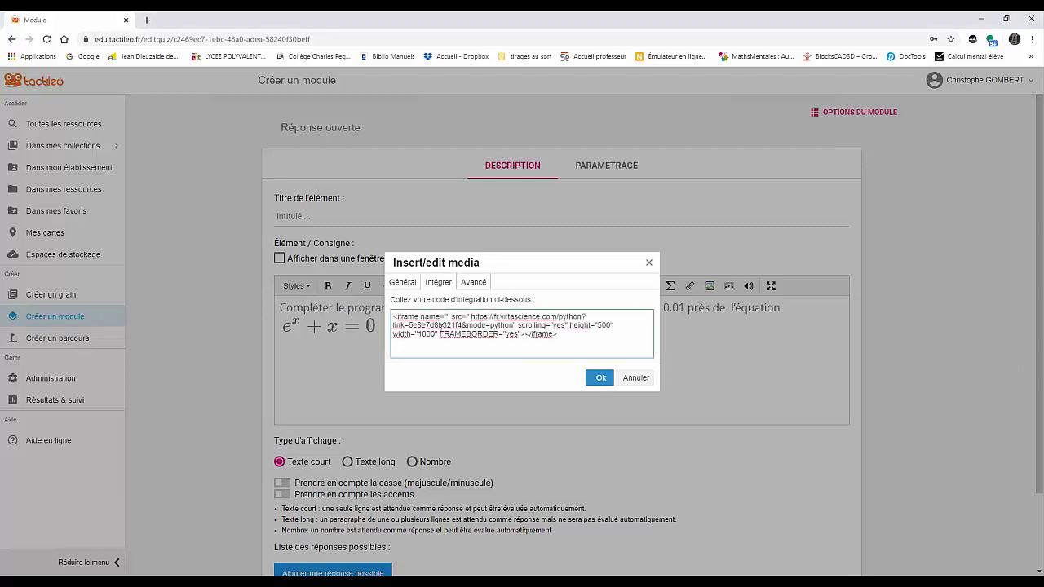
{"action": "left_click", "coordinate": [601, 379]}
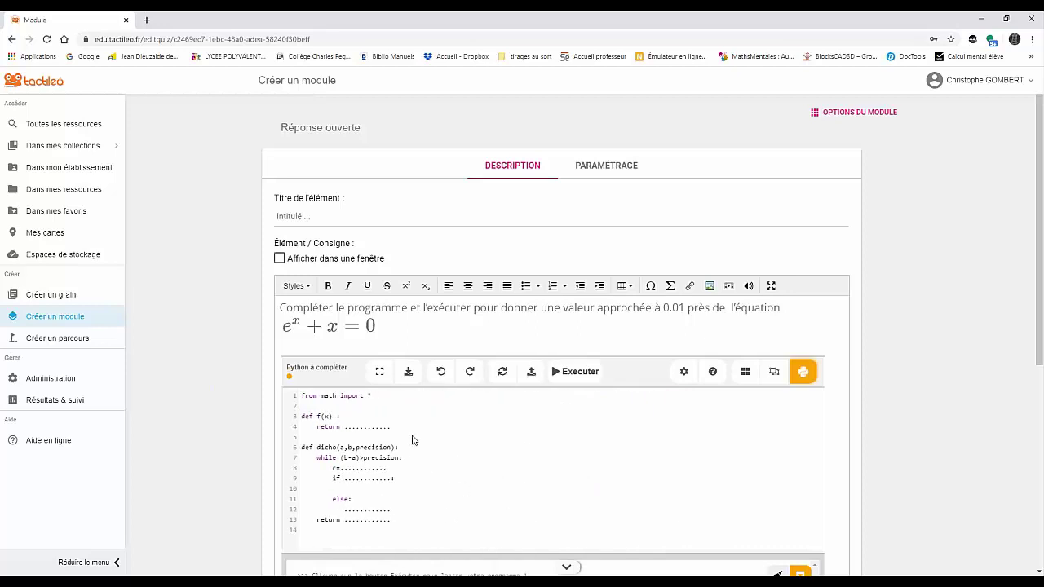
Step: Set the open answer's Type d'affichage to Texte long
{"action": "scroll", "coordinate": [413, 440], "scroll_direction": "down", "scroll_amount": 4}
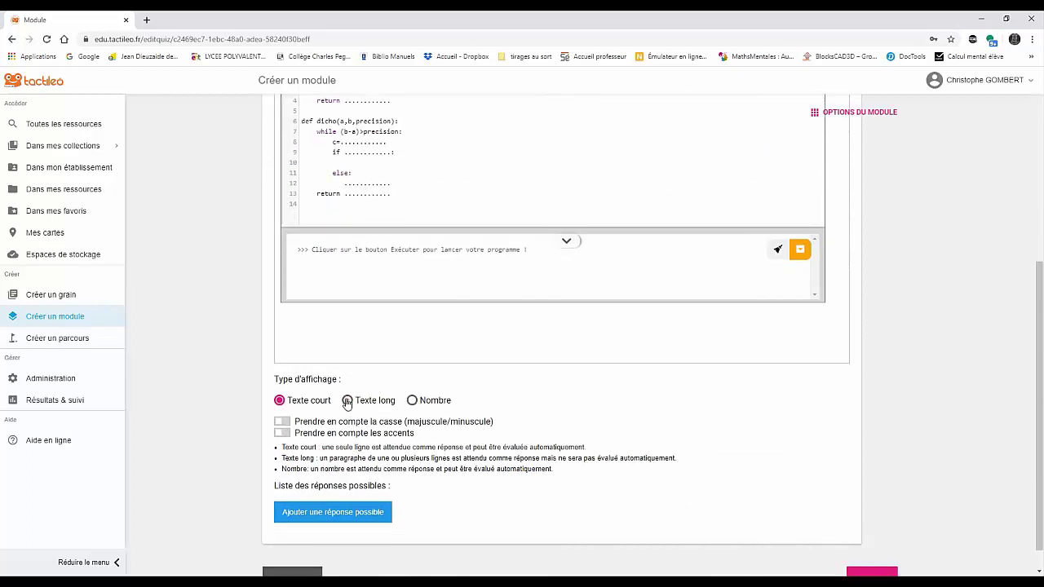
{"action": "left_click", "coordinate": [347, 400]}
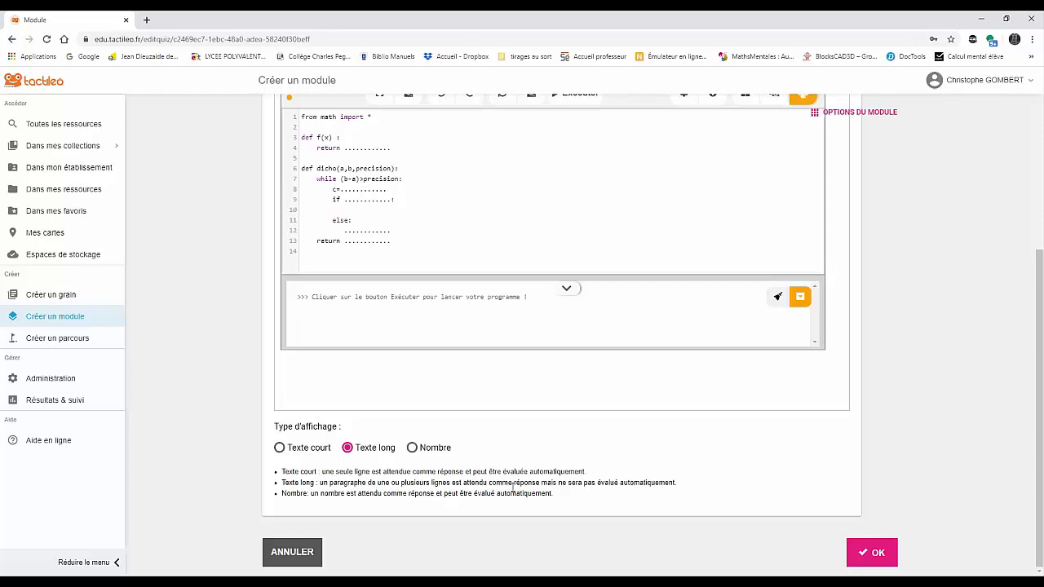
{"action": "scroll", "coordinate": [514, 488], "scroll_direction": "up", "scroll_amount": 2}
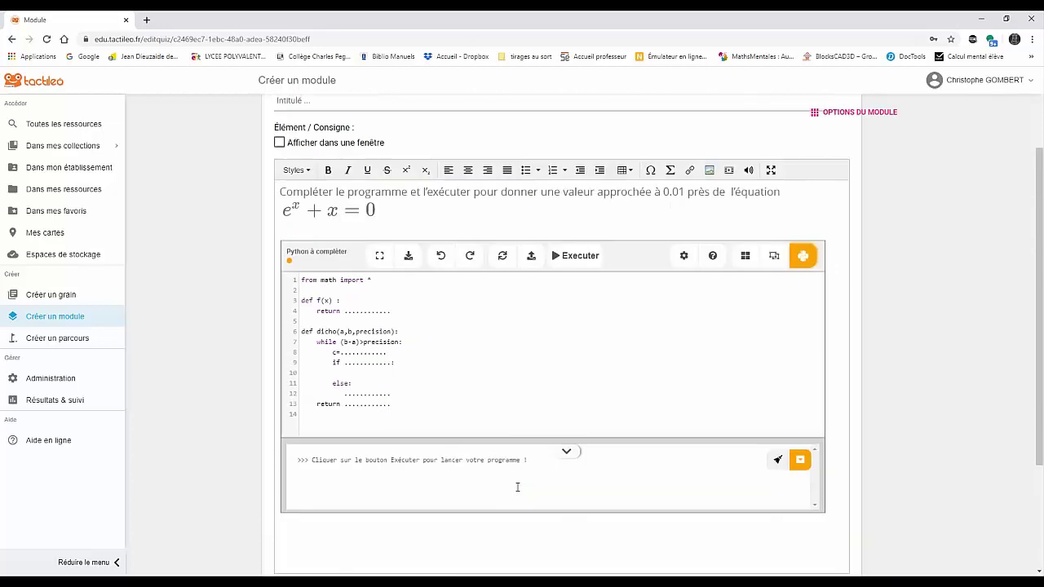
{"action": "scroll", "coordinate": [489, 473], "scroll_direction": "down", "scroll_amount": 2}
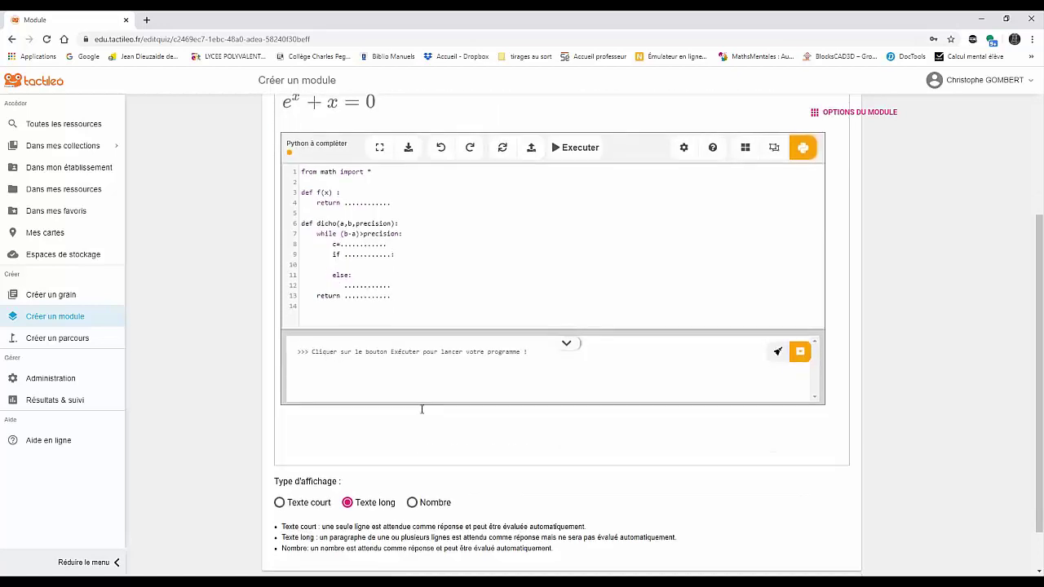
{"action": "scroll", "coordinate": [422, 410], "scroll_direction": "up", "scroll_amount": 2}
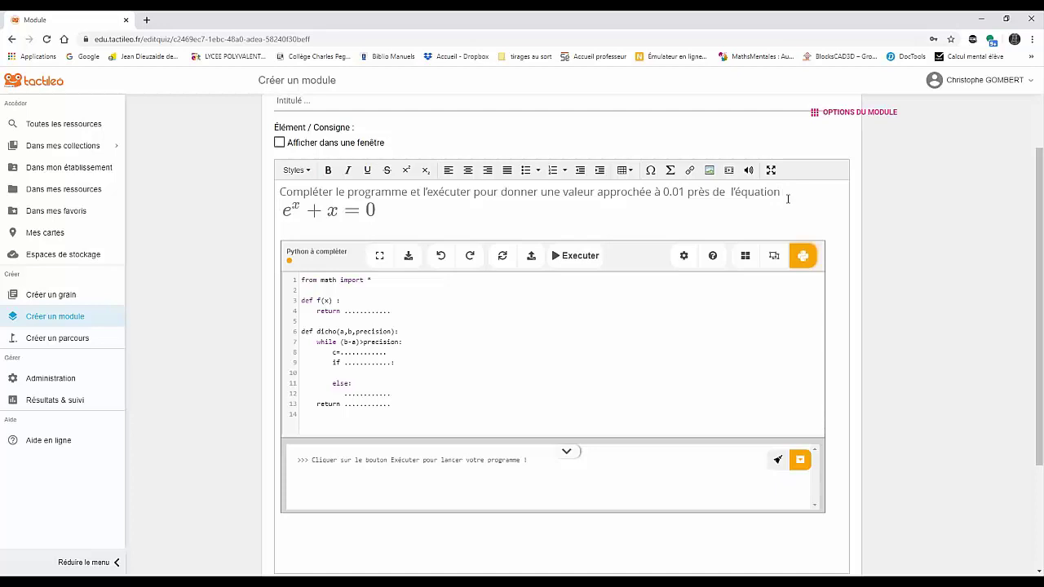
{"action": "scroll", "coordinate": [557, 340], "scroll_direction": "down", "scroll_amount": 3}
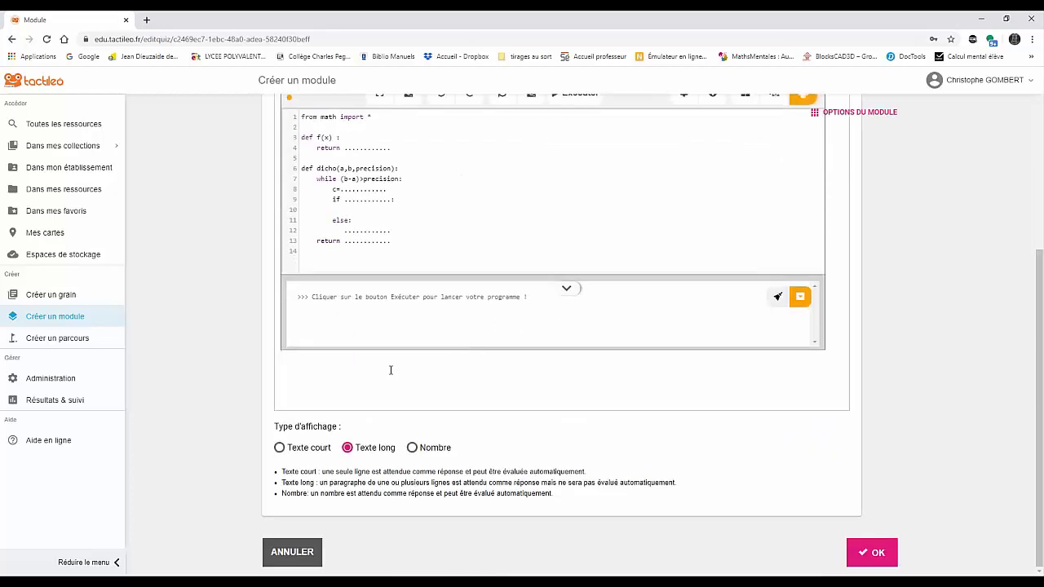
{"action": "scroll", "coordinate": [398, 365], "scroll_direction": "up", "scroll_amount": 1}
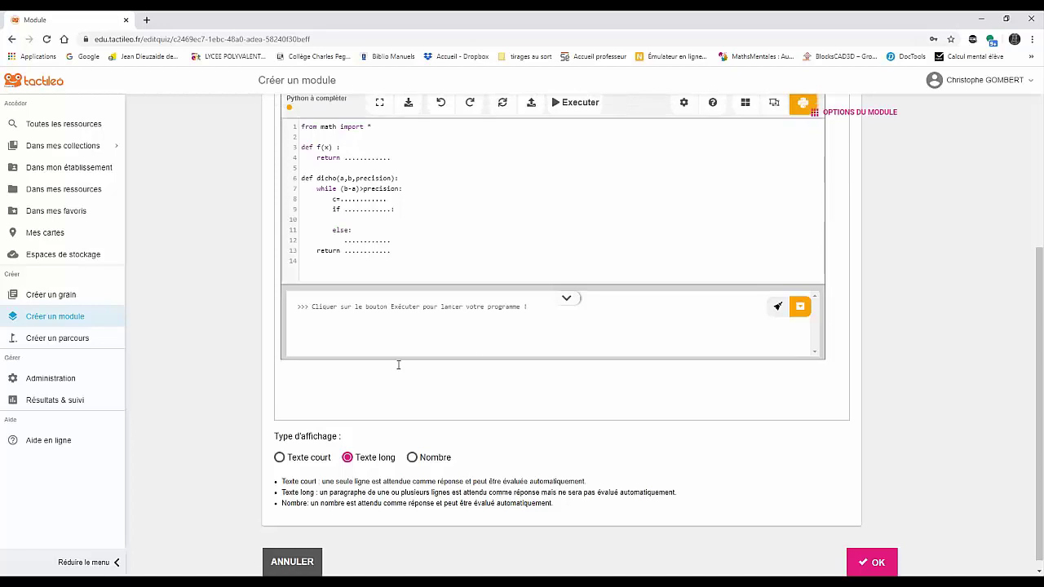
{"action": "scroll", "coordinate": [398, 364], "scroll_direction": "up", "scroll_amount": 4}
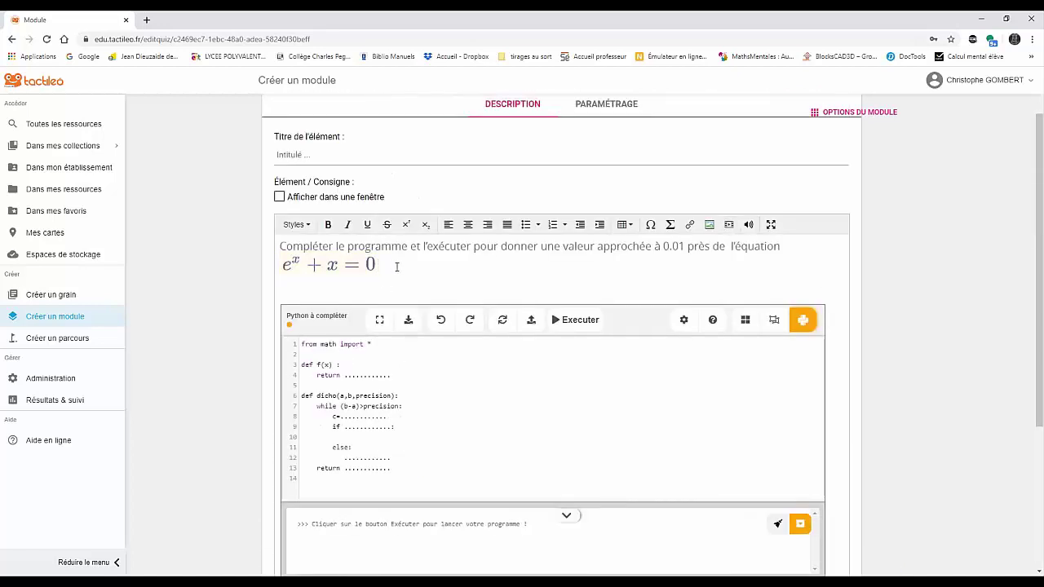
Step: Add the line 'Donner la réponse et coller votre programme' below the equation
{"action": "left_click", "coordinate": [396, 266]}
{"action": "key", "text": "Return"}
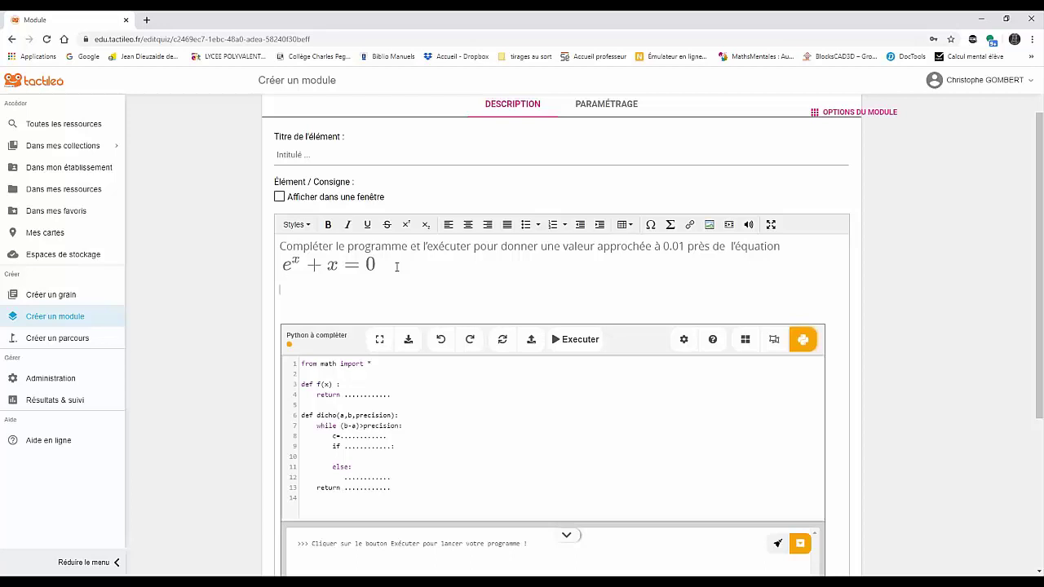
{"action": "type", "text": "c"}
{"action": "key", "text": "BackSpace"}
{"action": "type", "text": "Donner la réponse et coller votre programme"}
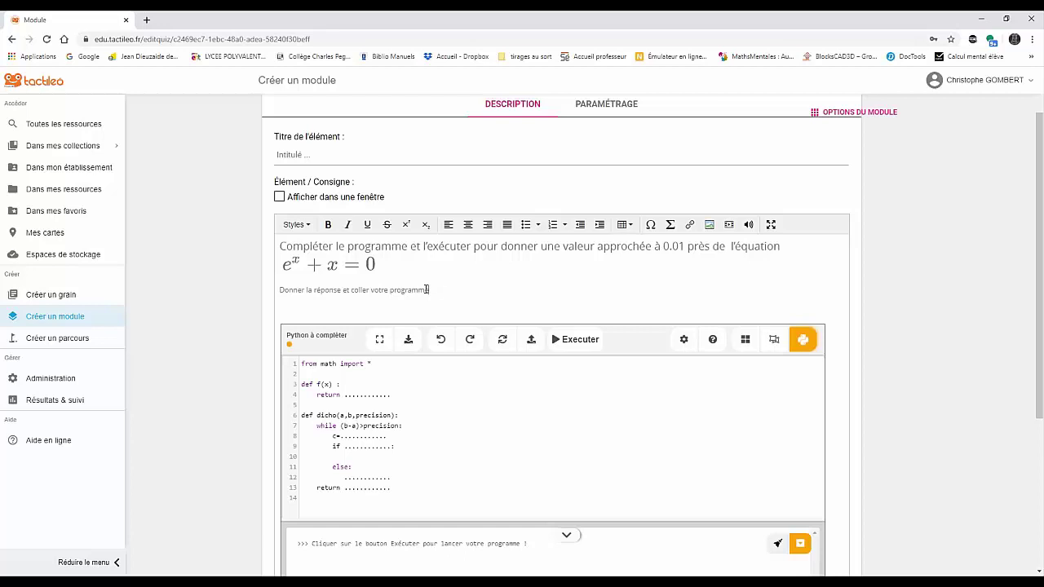
Step: Format that new line as a bold Sous-titre
{"action": "left_click_drag", "start_coordinate": [427, 289], "coordinate": [277, 291]}
{"action": "left_click", "coordinate": [303, 225]}
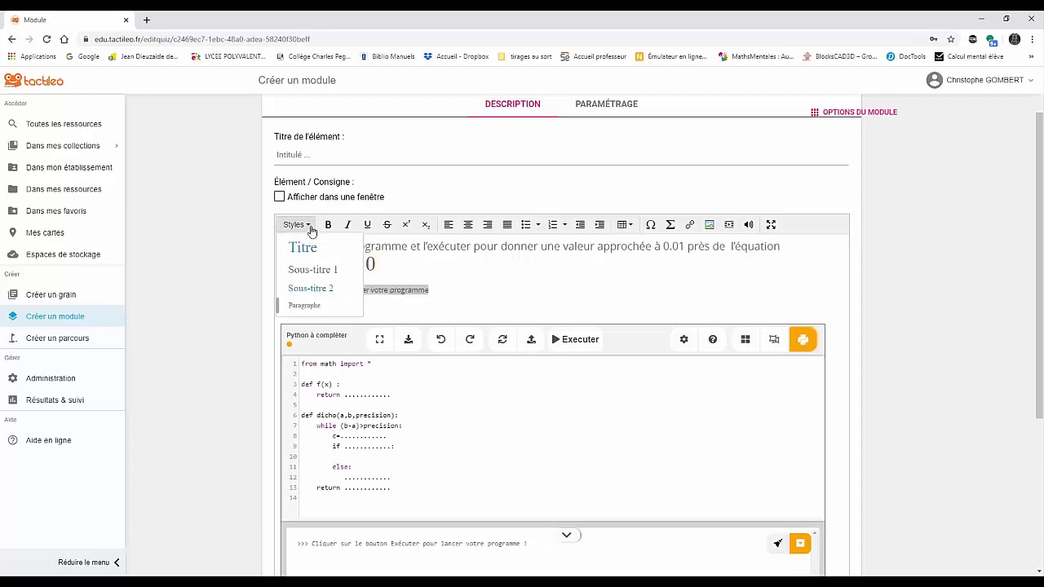
{"action": "left_click", "coordinate": [312, 287]}
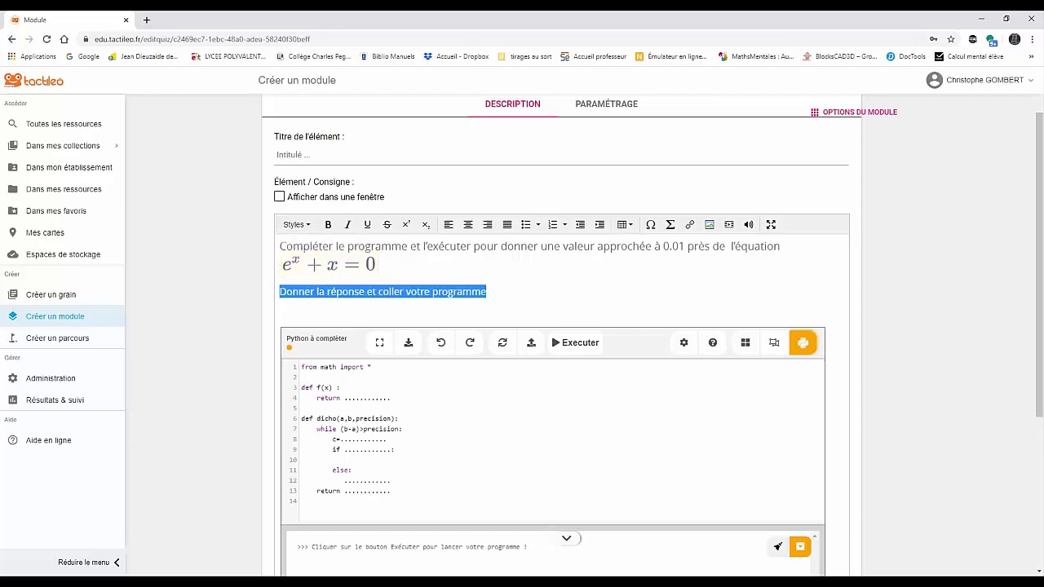
{"action": "left_click", "coordinate": [328, 224]}
{"action": "left_click", "coordinate": [531, 296]}
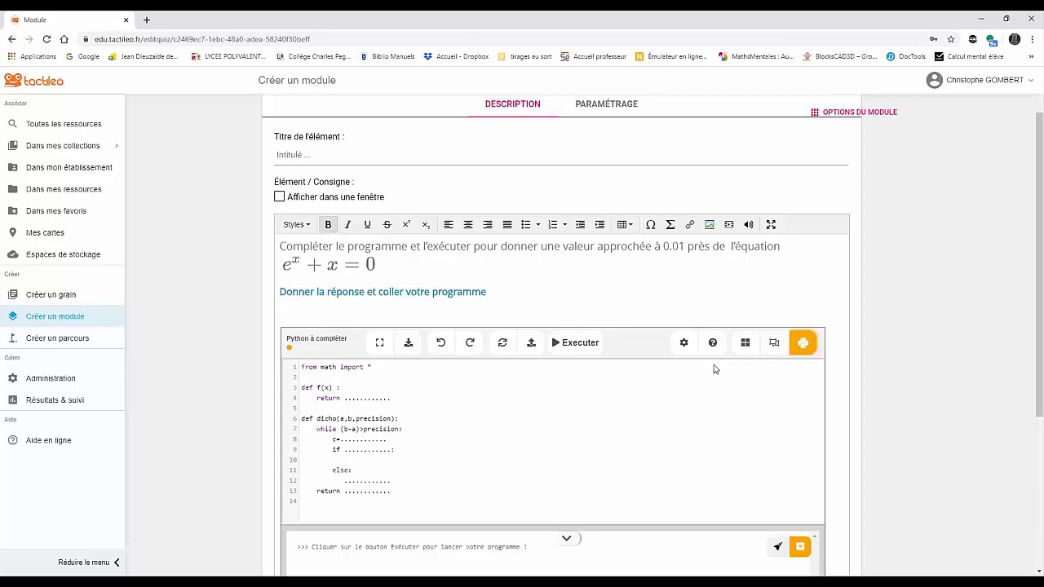
{"action": "scroll", "coordinate": [713, 369], "scroll_direction": "down", "scroll_amount": 3}
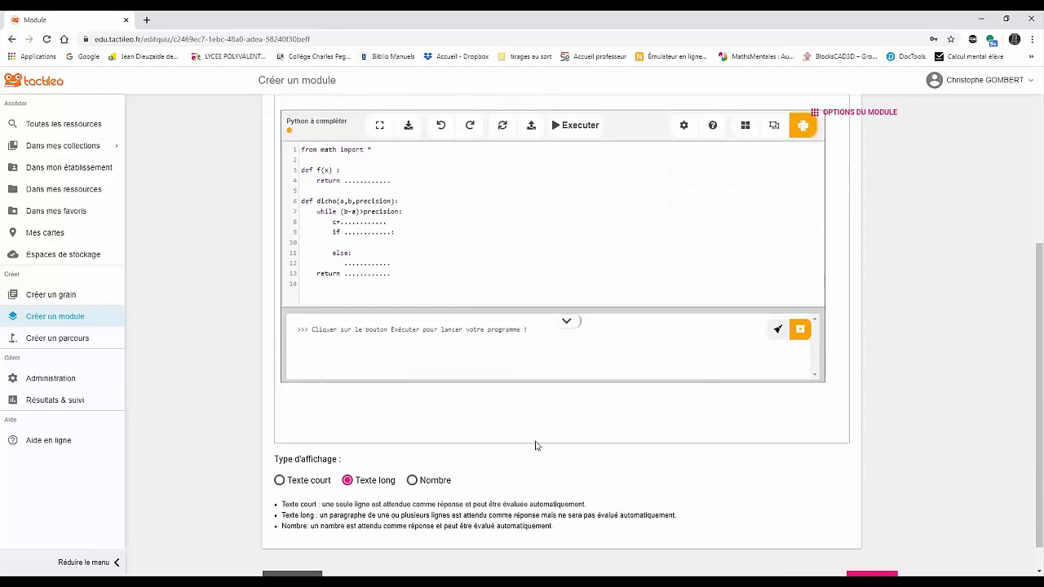
{"action": "scroll", "coordinate": [538, 424], "scroll_direction": "up", "scroll_amount": 3}
Step: Choose Evaluer manuellement in PARAMÉTRAGE and save the element with OK
{"action": "left_click", "coordinate": [608, 109]}
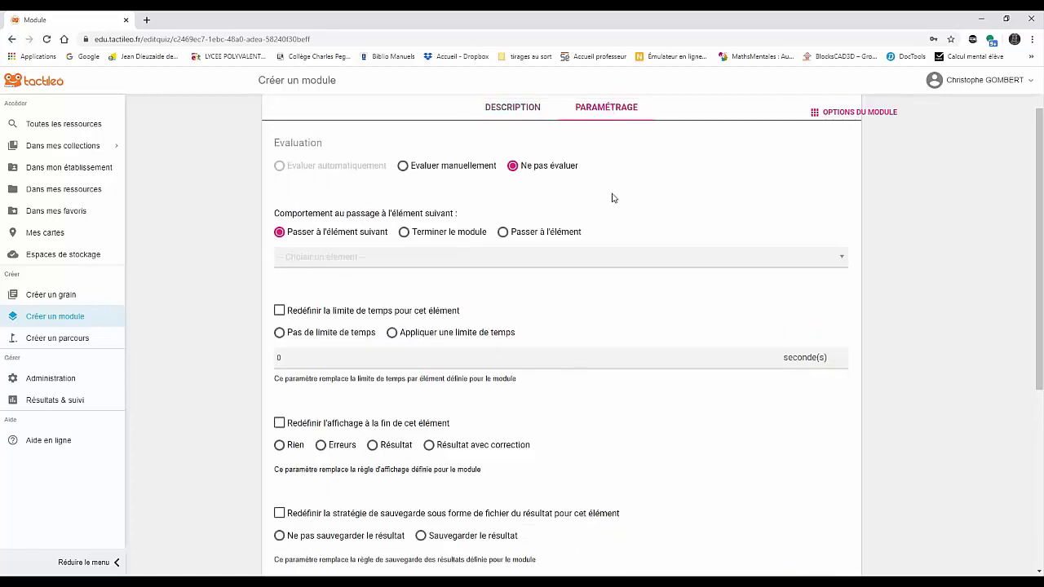
{"action": "scroll", "coordinate": [607, 202], "scroll_direction": "up", "scroll_amount": 1}
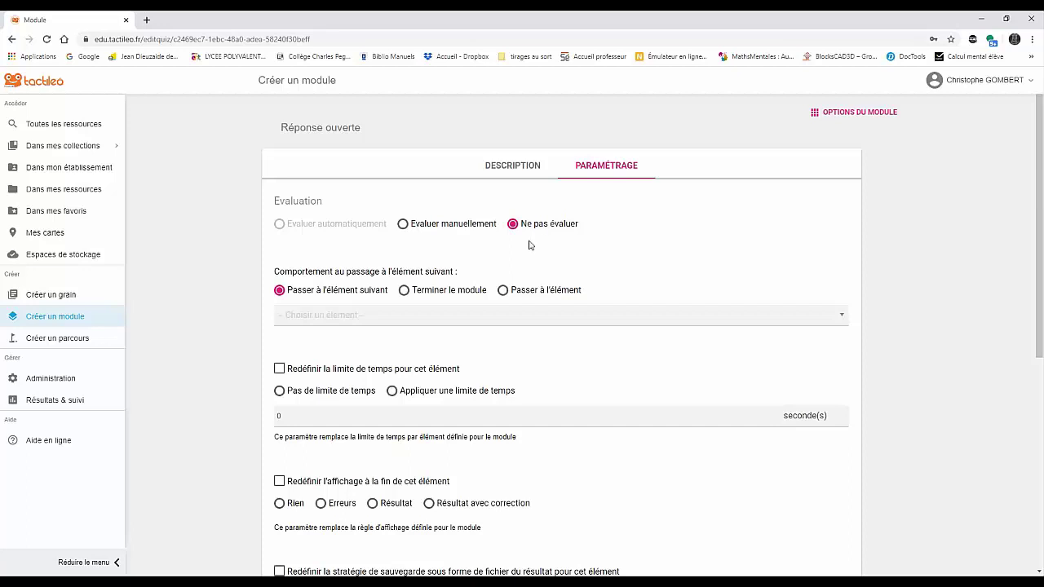
{"action": "left_click", "coordinate": [403, 224]}
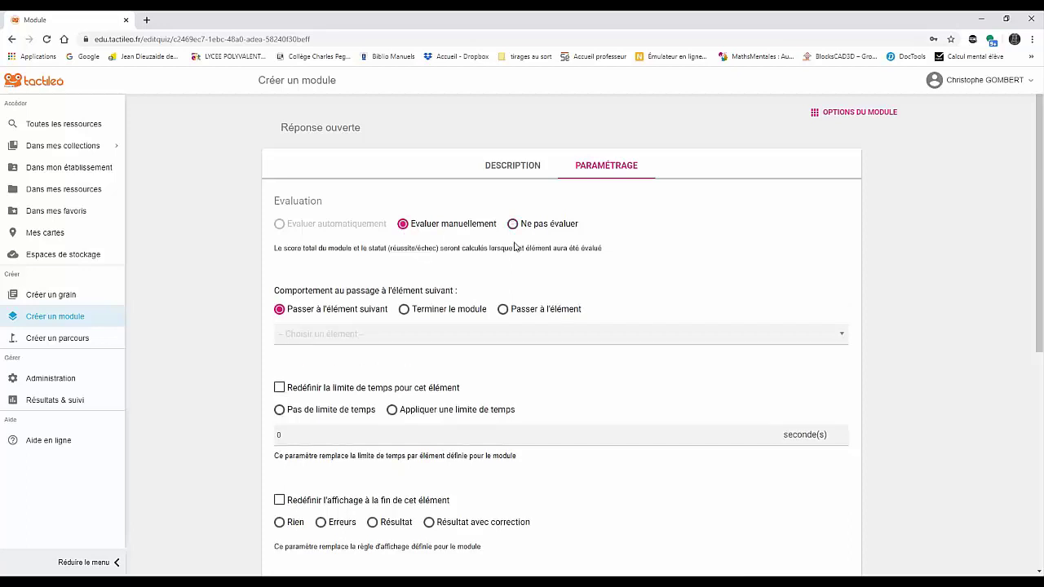
{"action": "scroll", "coordinate": [658, 319], "scroll_direction": "down", "scroll_amount": 5}
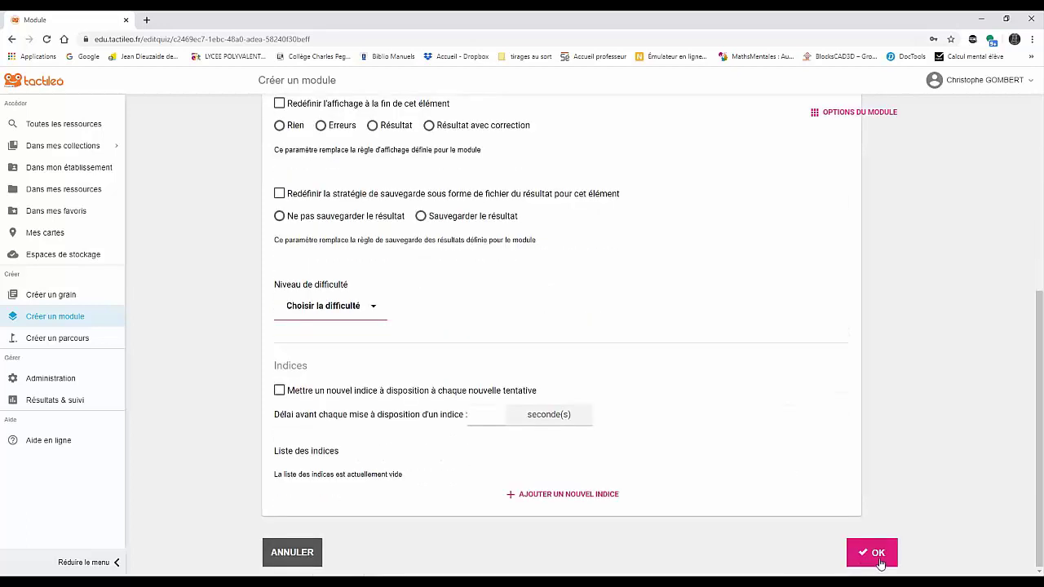
{"action": "left_click", "coordinate": [871, 553]}
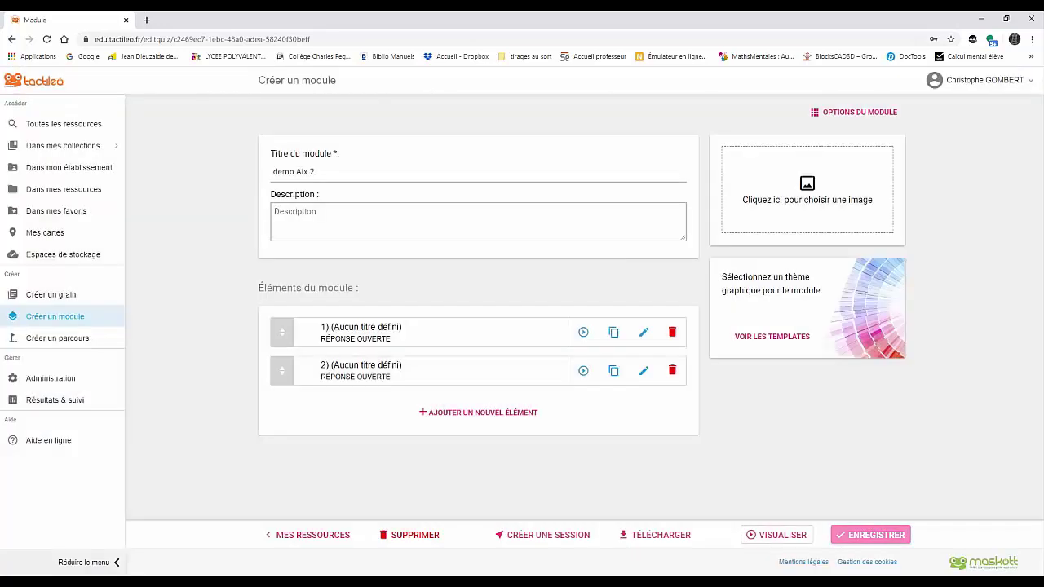
Step: Review the first element's accepted answers -0,56 and -0,57, then confirm with OK
{"action": "left_click", "coordinate": [644, 333]}
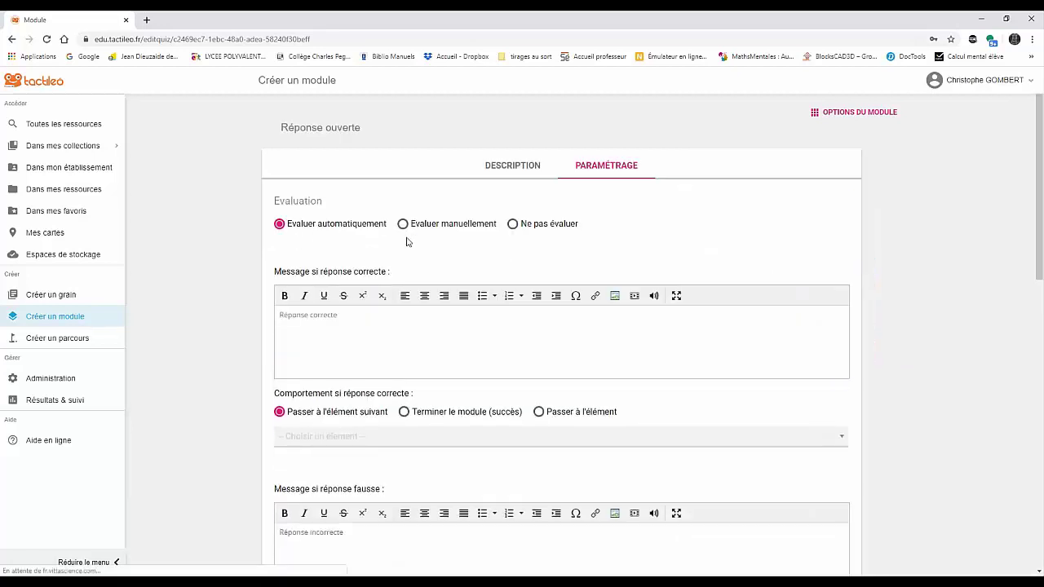
{"action": "left_click", "coordinate": [505, 168]}
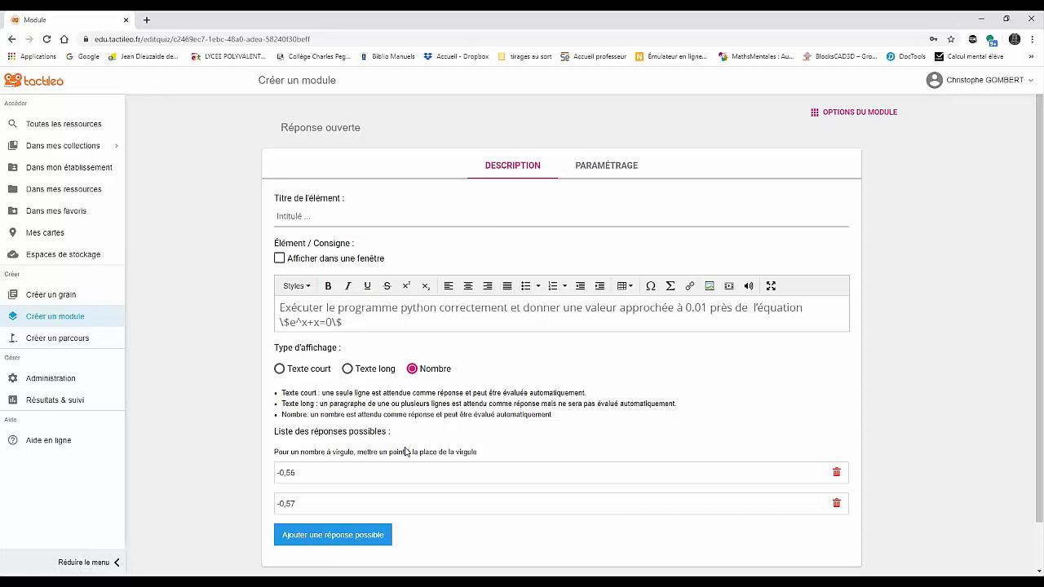
{"action": "scroll", "coordinate": [380, 377], "scroll_direction": "down", "scroll_amount": 1}
{"action": "scroll", "coordinate": [699, 419], "scroll_direction": "down", "scroll_amount": 2}
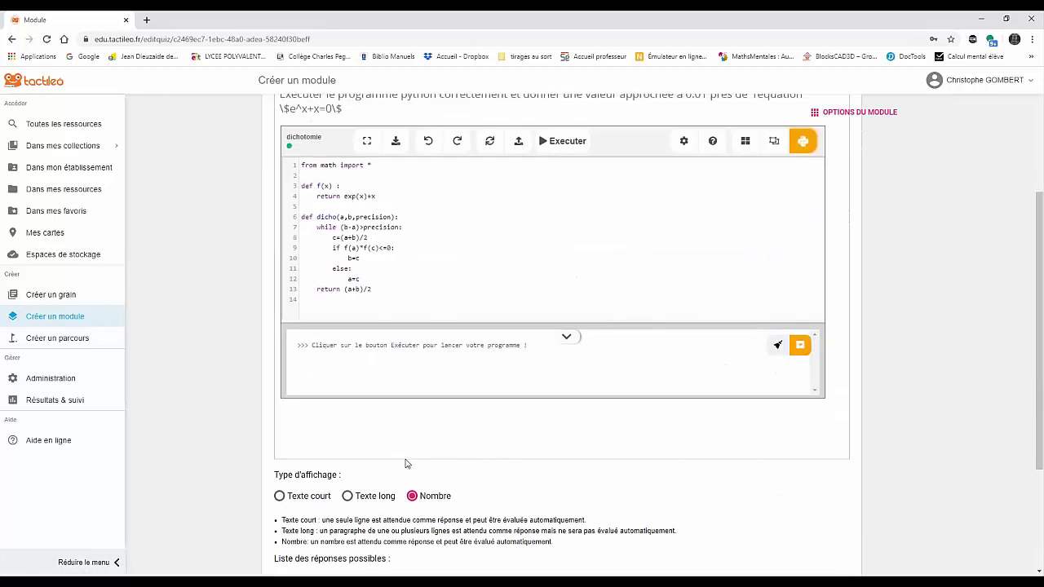
{"action": "scroll", "coordinate": [407, 463], "scroll_direction": "down", "scroll_amount": 2}
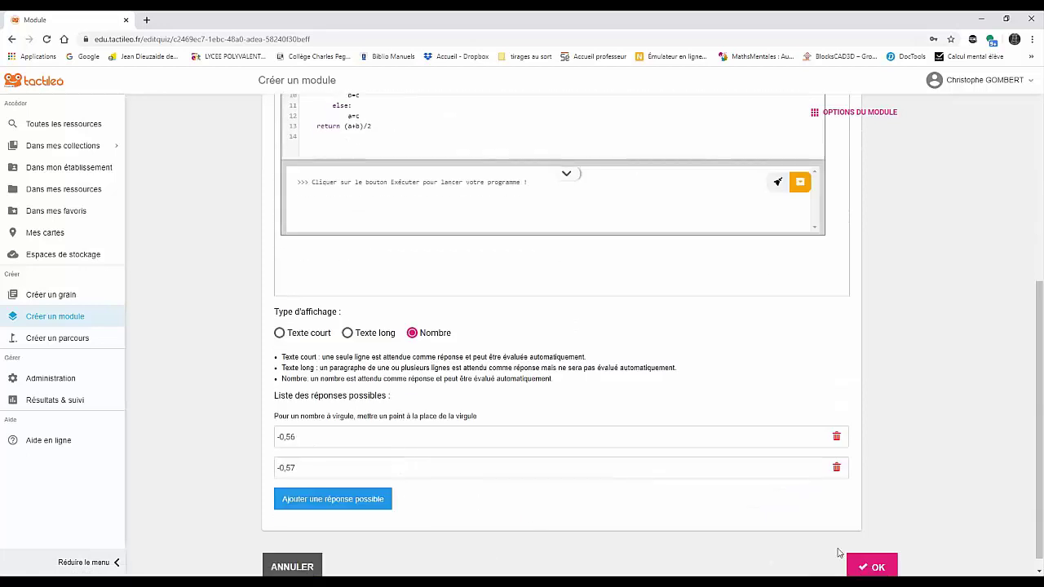
{"action": "left_click", "coordinate": [866, 568]}
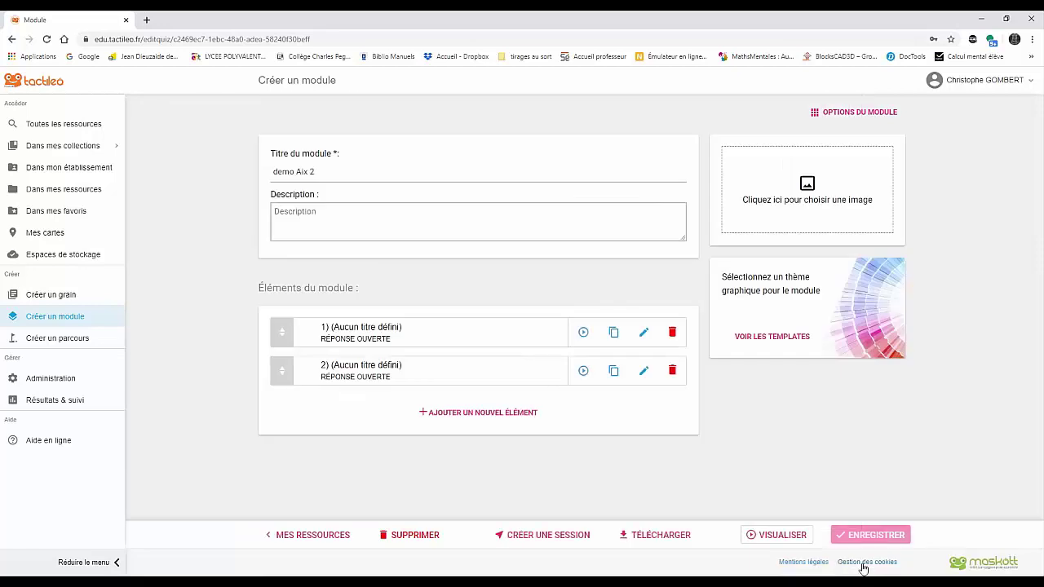
Step: Set element 2 to Evaluer manuellement, confirm it, and save the demo Aix 2 module
{"action": "left_click", "coordinate": [644, 369]}
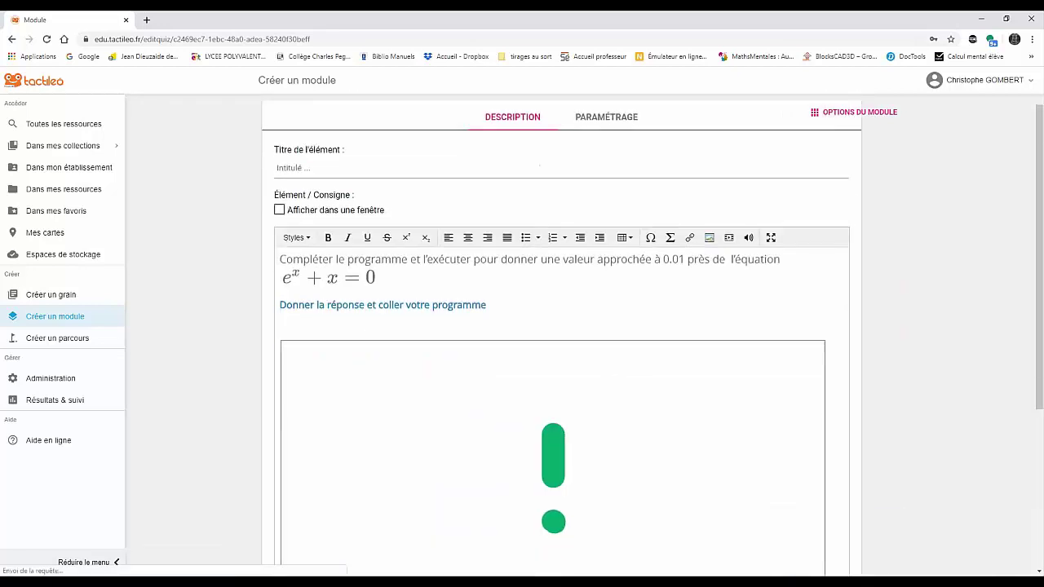
{"action": "scroll", "coordinate": [413, 389], "scroll_direction": "down", "scroll_amount": 3}
{"action": "scroll", "coordinate": [430, 435], "scroll_direction": "up", "scroll_amount": 4}
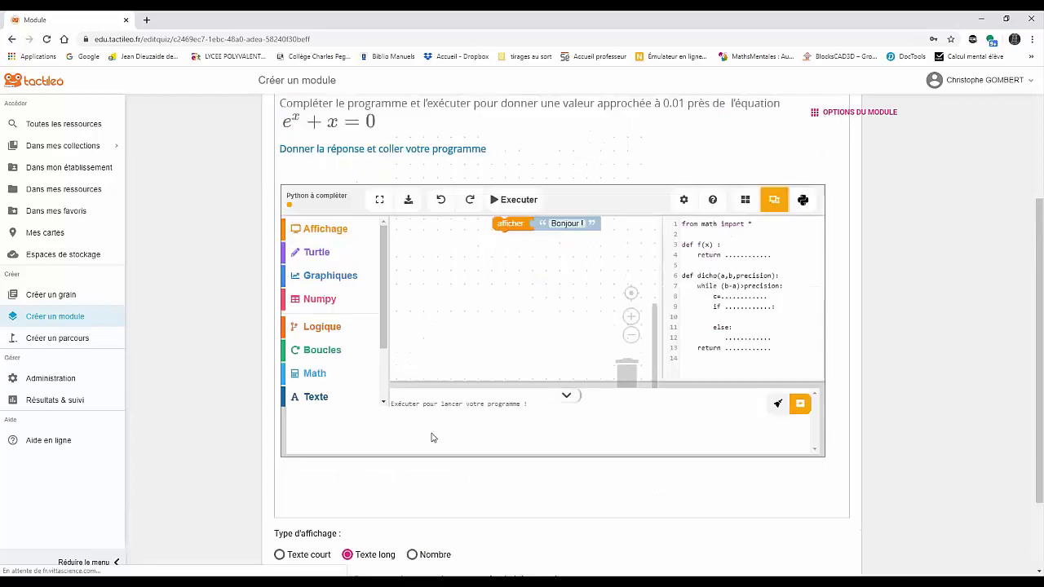
{"action": "left_click", "coordinate": [607, 166]}
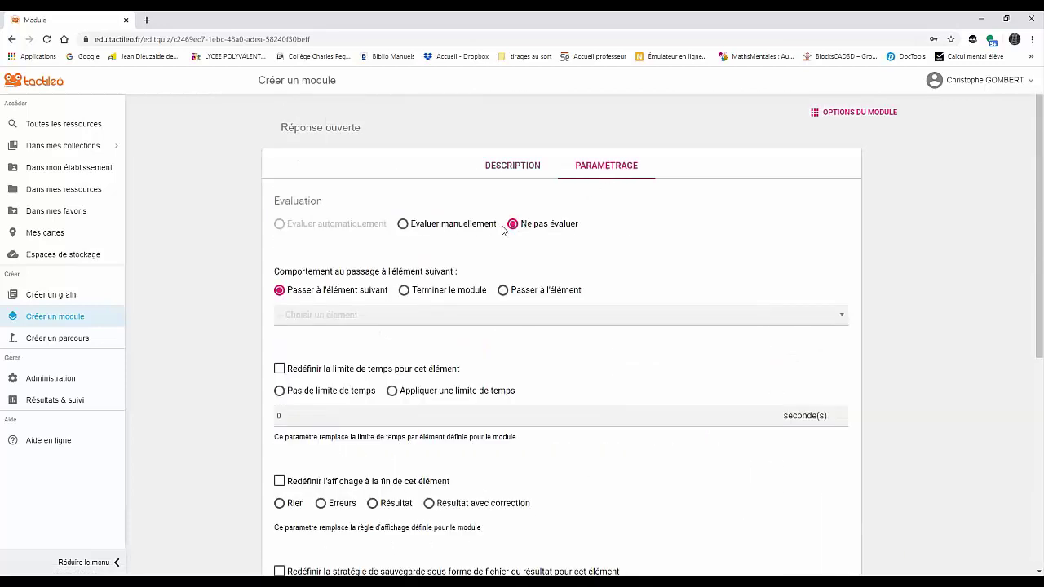
{"action": "left_click", "coordinate": [403, 223]}
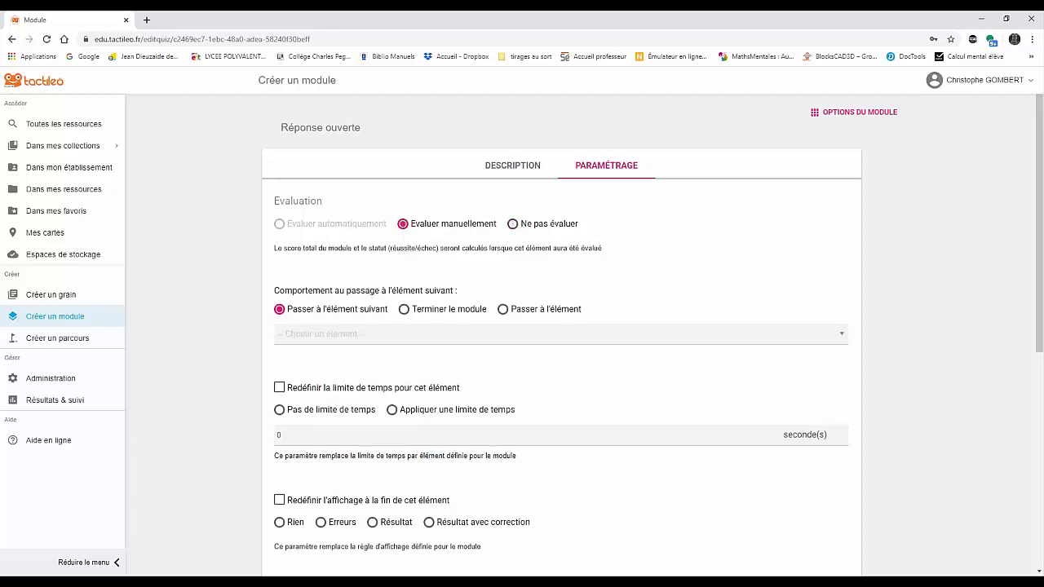
{"action": "scroll", "coordinate": [707, 377], "scroll_direction": "down", "scroll_amount": 5}
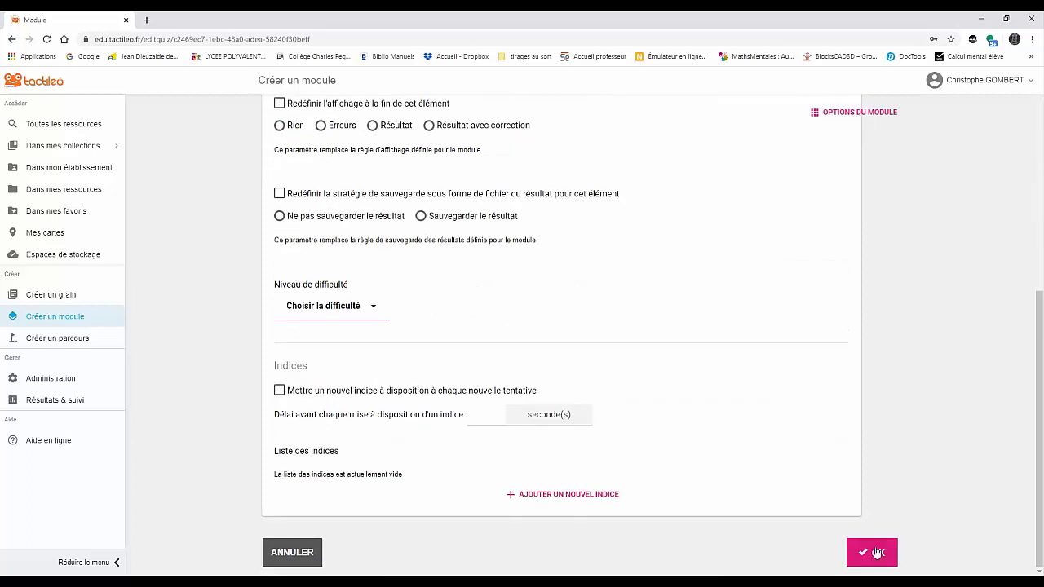
{"action": "left_click", "coordinate": [869, 553]}
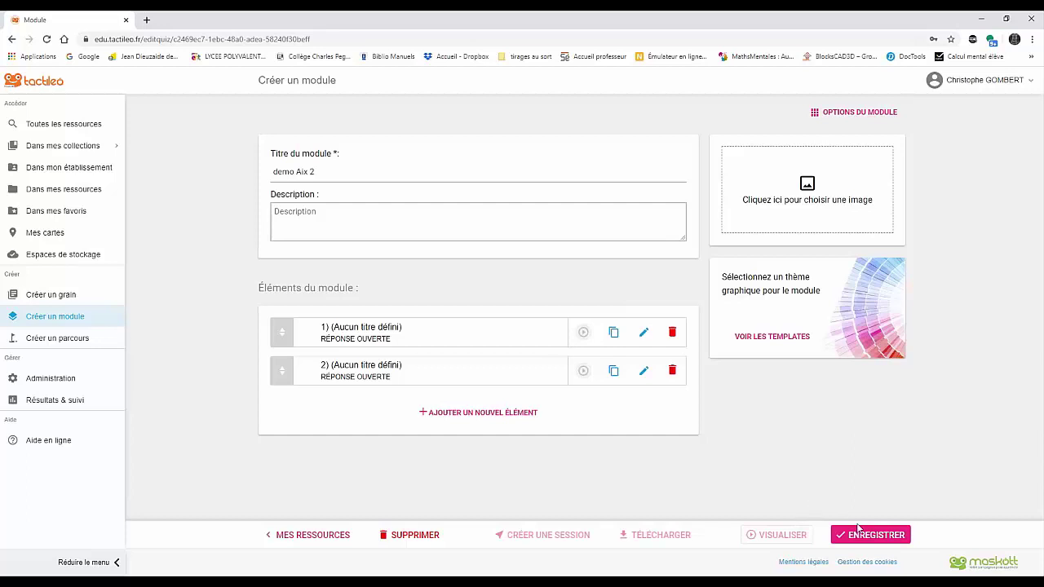
{"action": "left_click", "coordinate": [863, 535]}
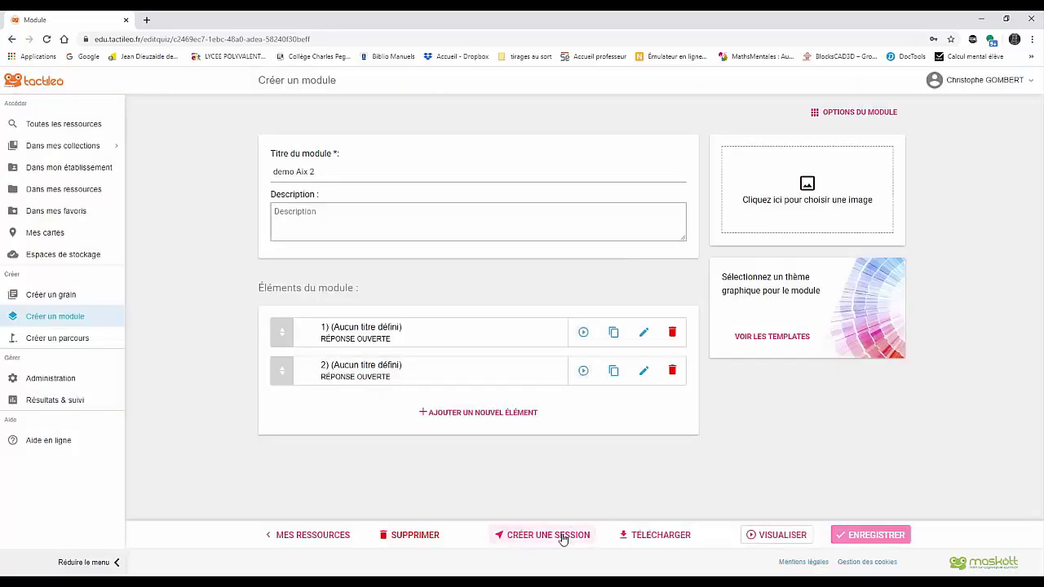
Step: Create a demo Aix 2 session for the second student of class 202
{"action": "left_click", "coordinate": [561, 537]}
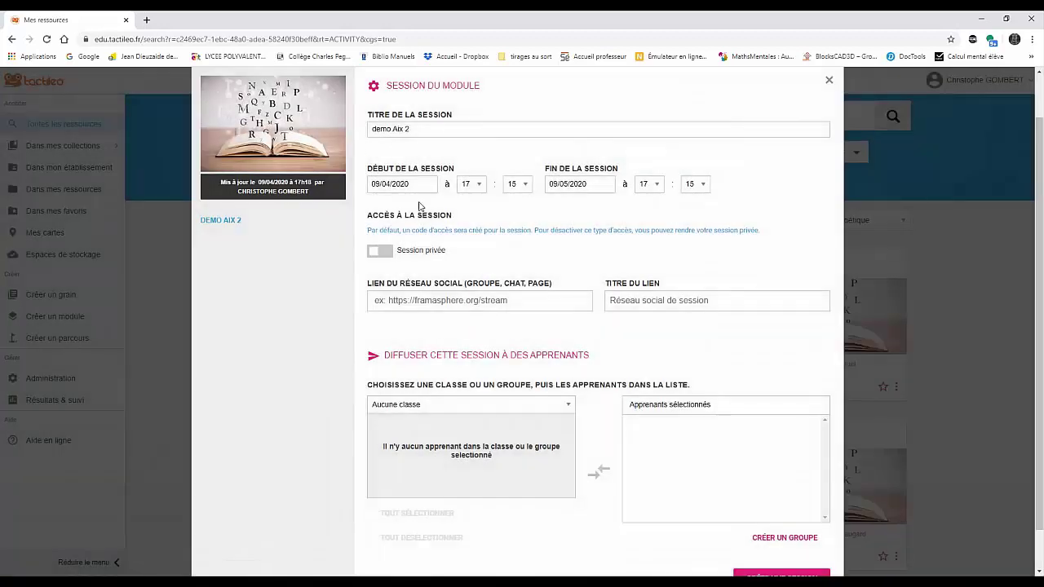
{"action": "left_click", "coordinate": [571, 409]}
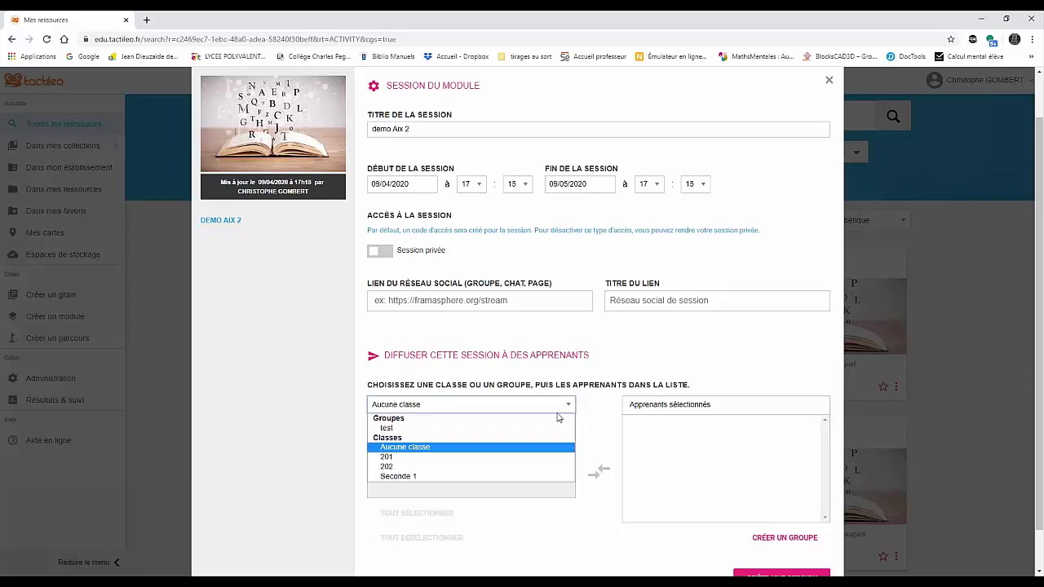
{"action": "left_click", "coordinate": [522, 467]}
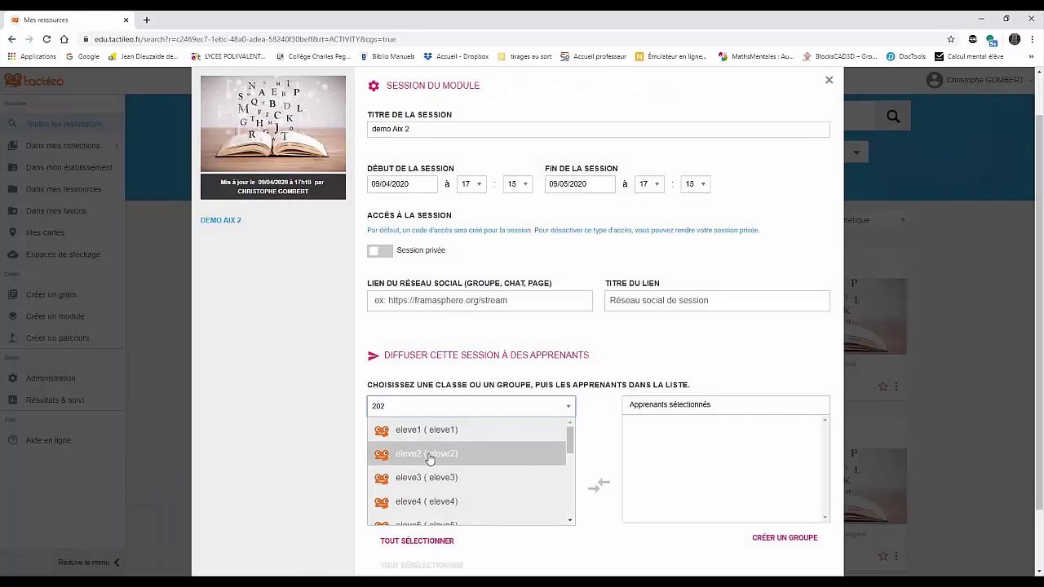
{"action": "left_click", "coordinate": [430, 459]}
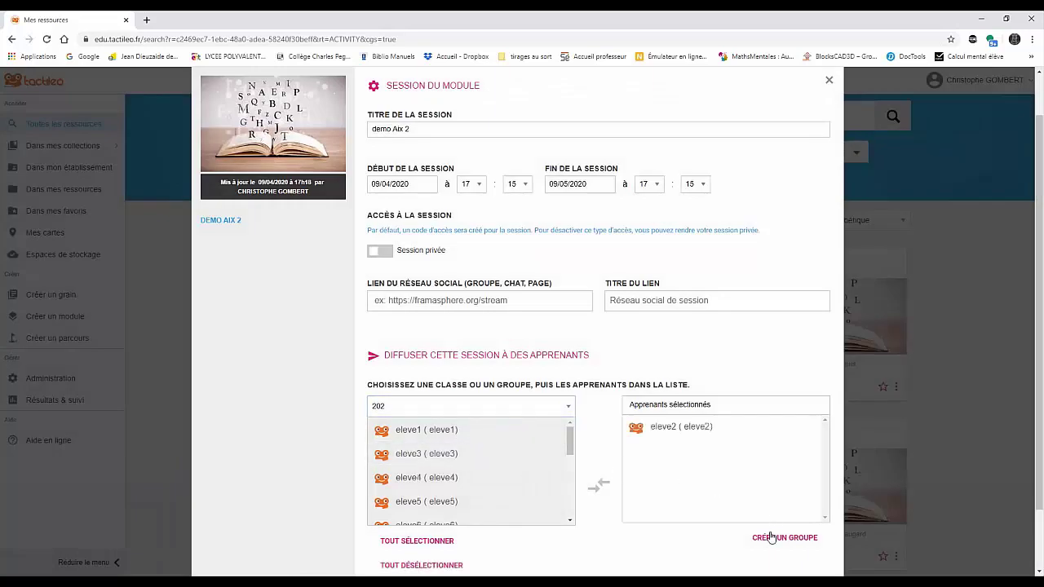
{"action": "scroll", "coordinate": [797, 470], "scroll_direction": "down", "scroll_amount": 2}
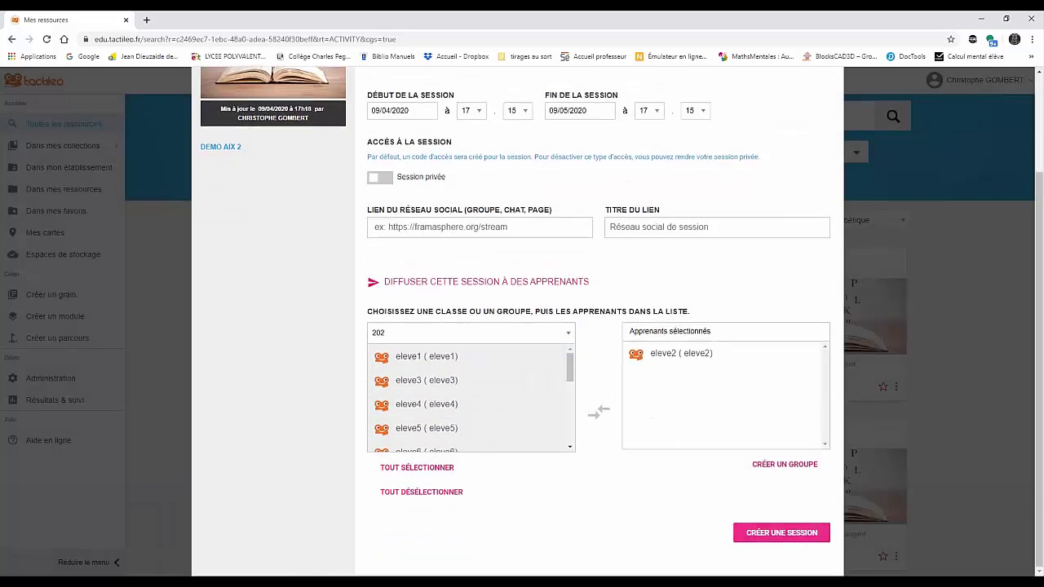
{"action": "left_click", "coordinate": [781, 533]}
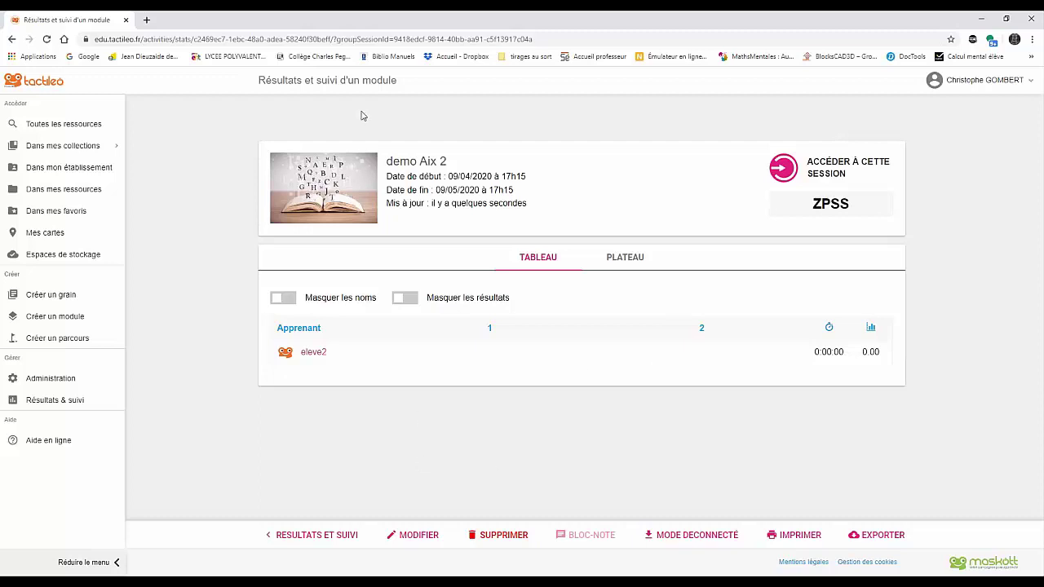
Step: In a new incognito window, open edu.tactileo.fr with platform ID lycee-demo
{"action": "left_click", "coordinate": [1032, 40]}
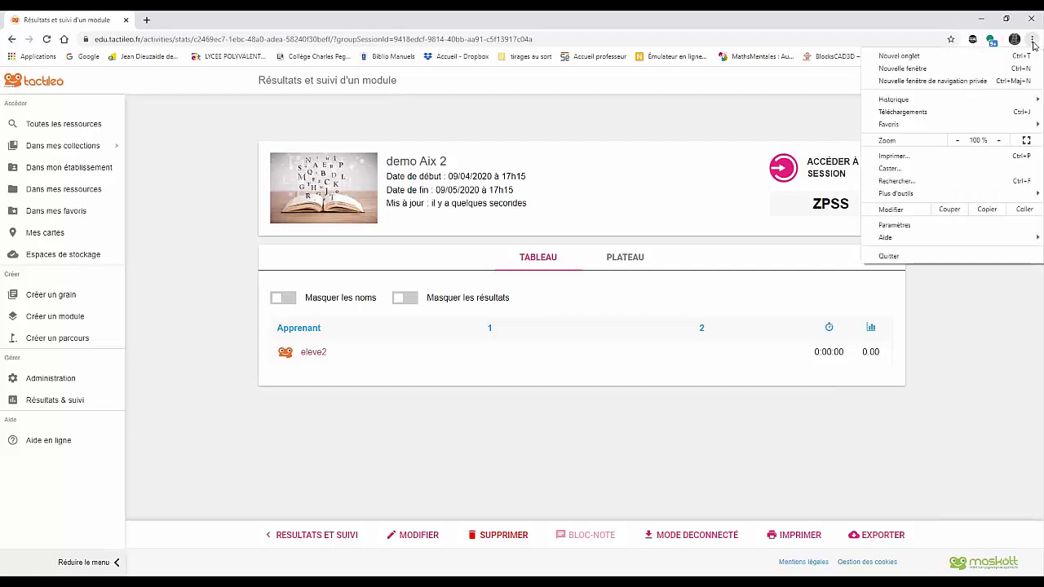
{"action": "left_click", "coordinate": [986, 82]}
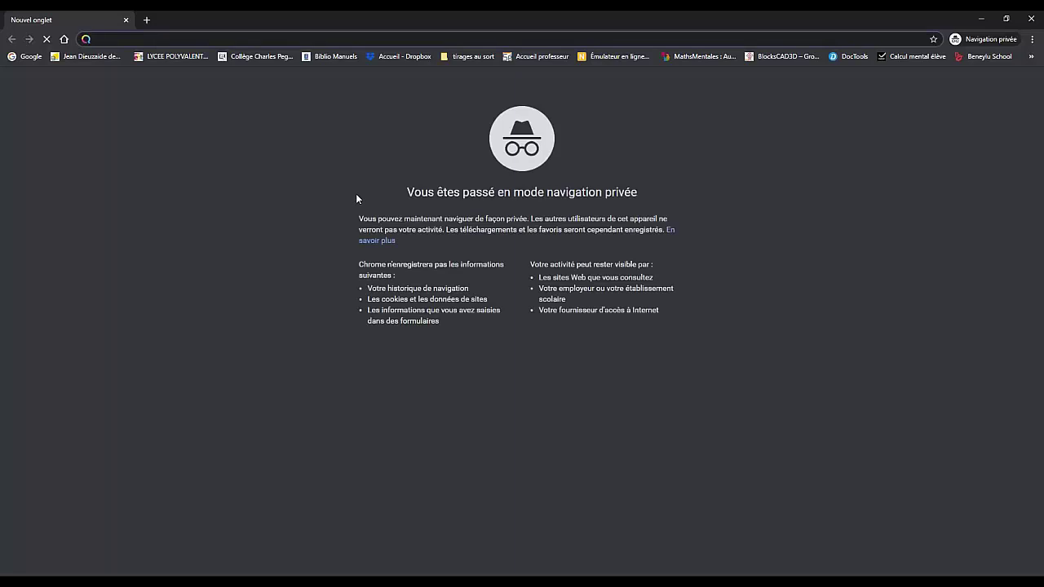
{"action": "type", "text": "edu"}
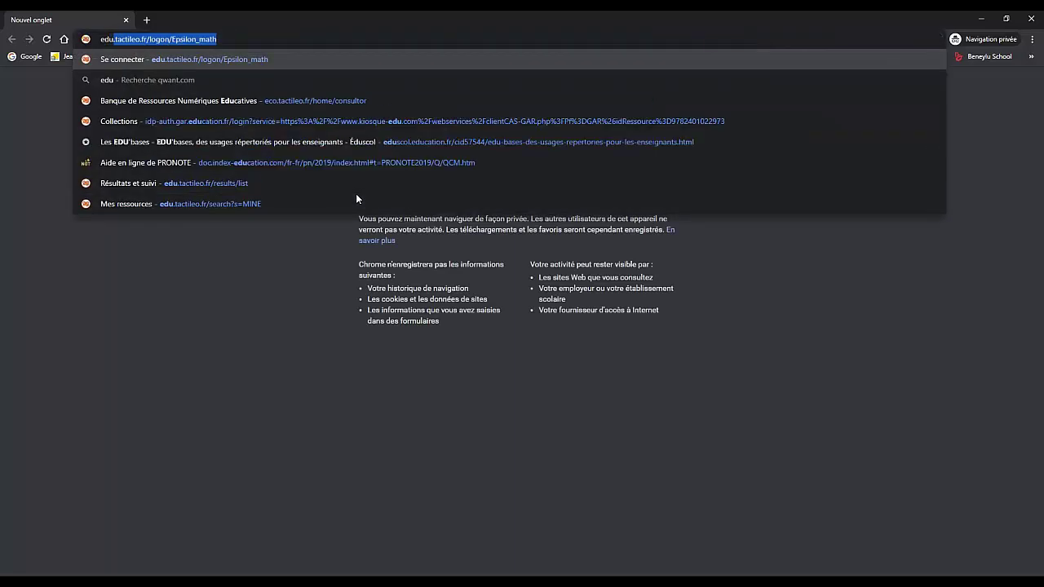
{"action": "left_click", "coordinate": [262, 62]}
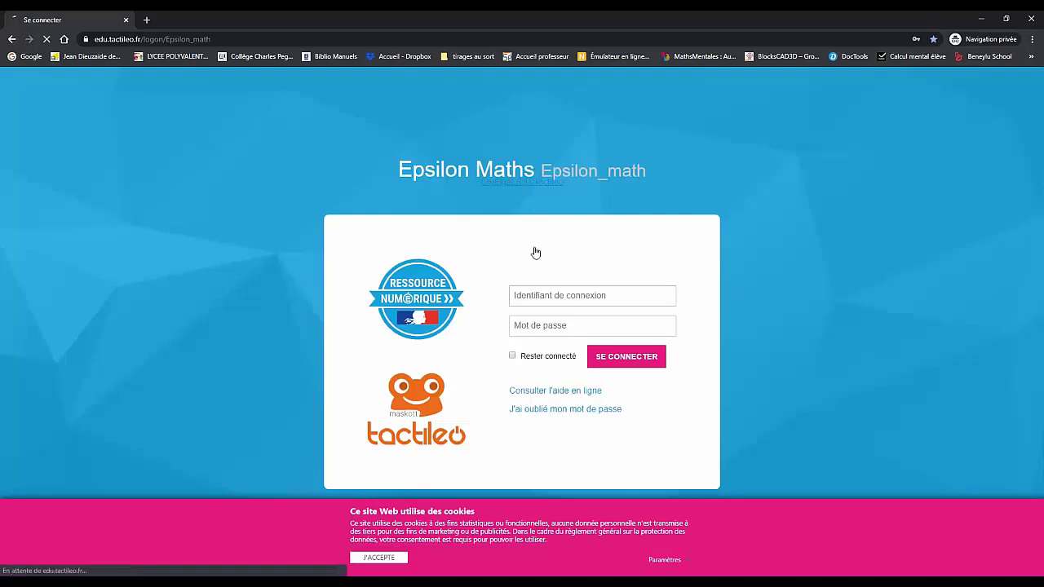
{"action": "left_click", "coordinate": [580, 261]}
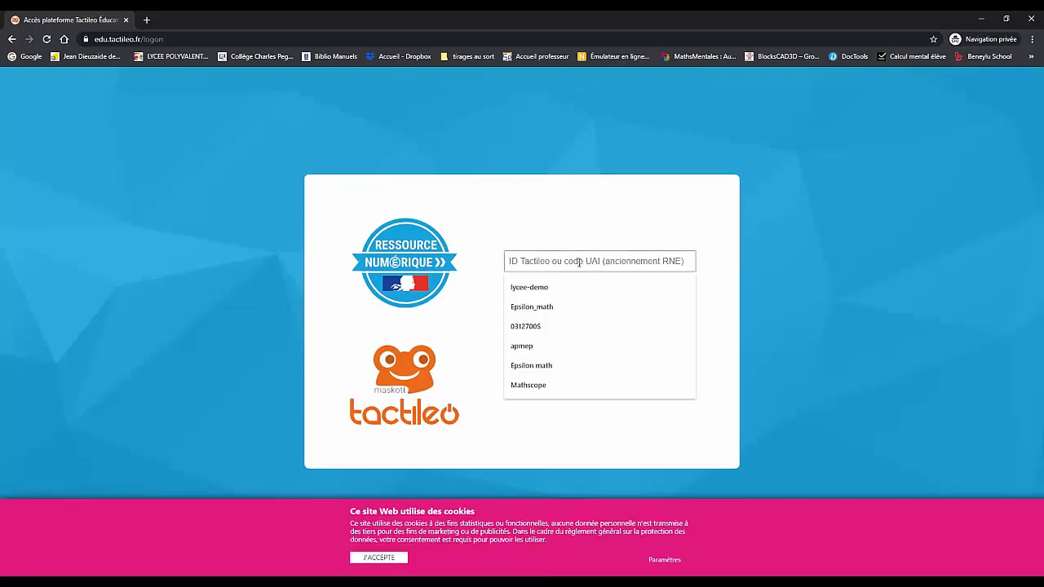
{"action": "left_click", "coordinate": [577, 287]}
{"action": "left_click", "coordinate": [675, 292]}
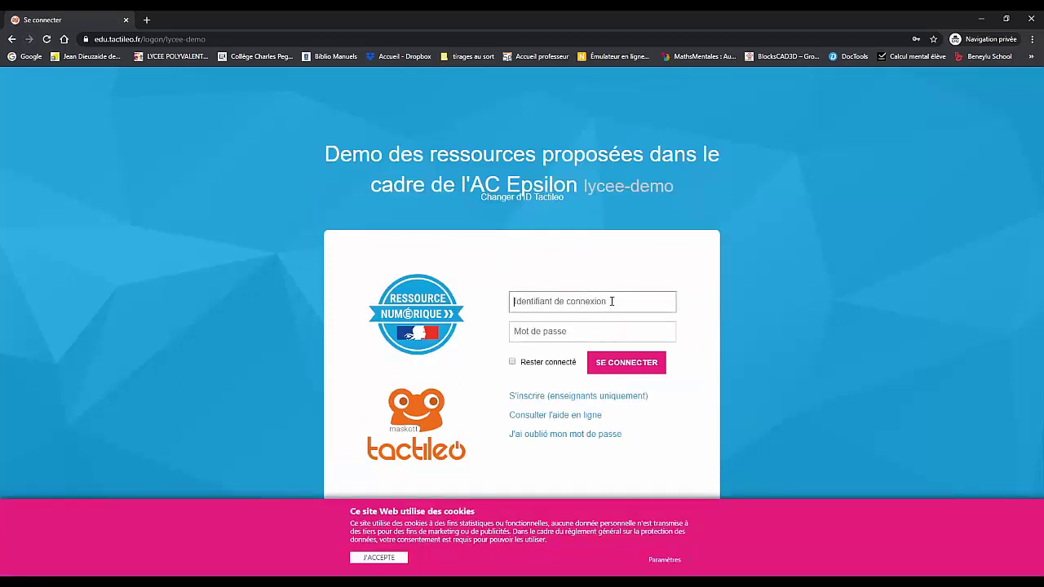
Step: Sign in with the student's login and password
{"action": "type", "text": "eleve2"}
{"action": "key", "text": "Tab"}
{"action": "type", "text": "•"}
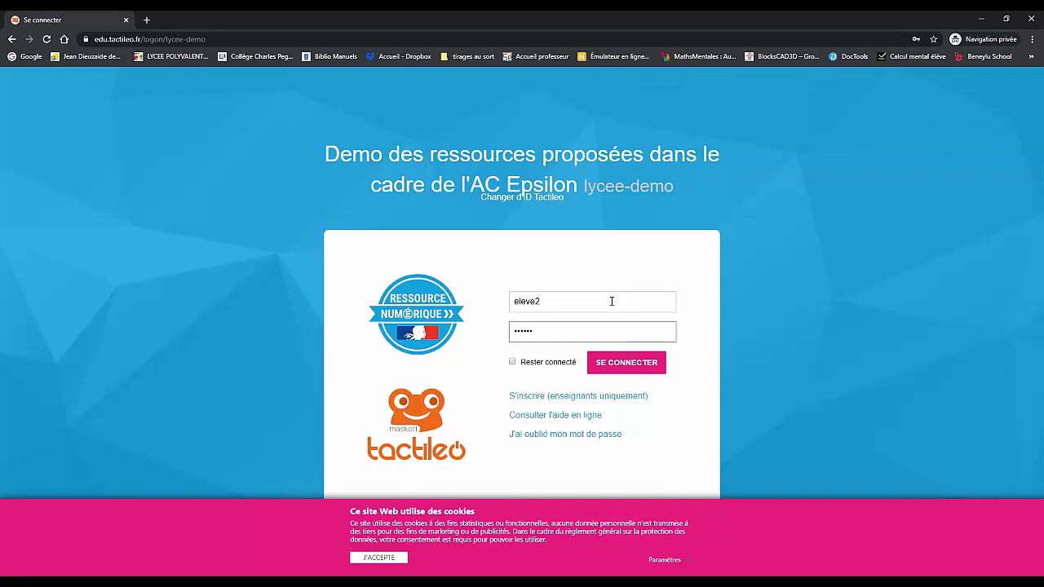
{"action": "left_click", "coordinate": [651, 369]}
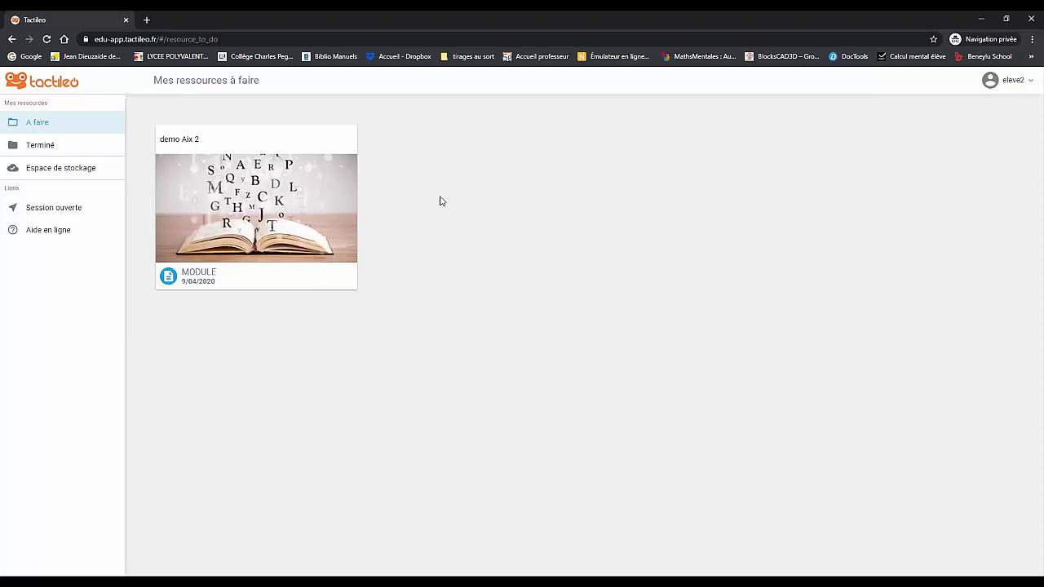
Step: Open the demo Aix 2 module from the resources to do and accept the cookie notice
{"action": "left_click", "coordinate": [55, 150]}
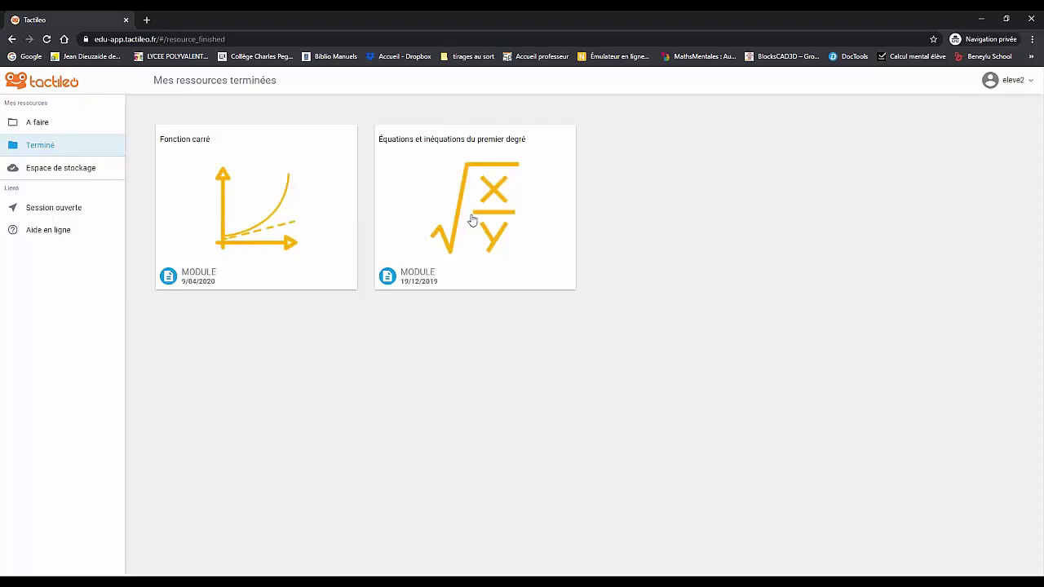
{"action": "left_click", "coordinate": [50, 125]}
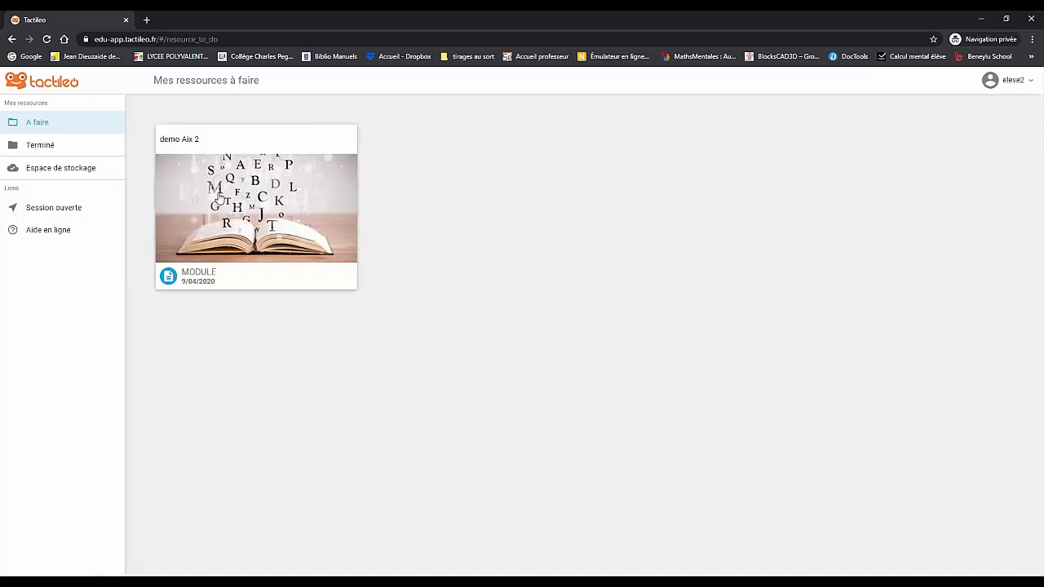
{"action": "left_click", "coordinate": [218, 196]}
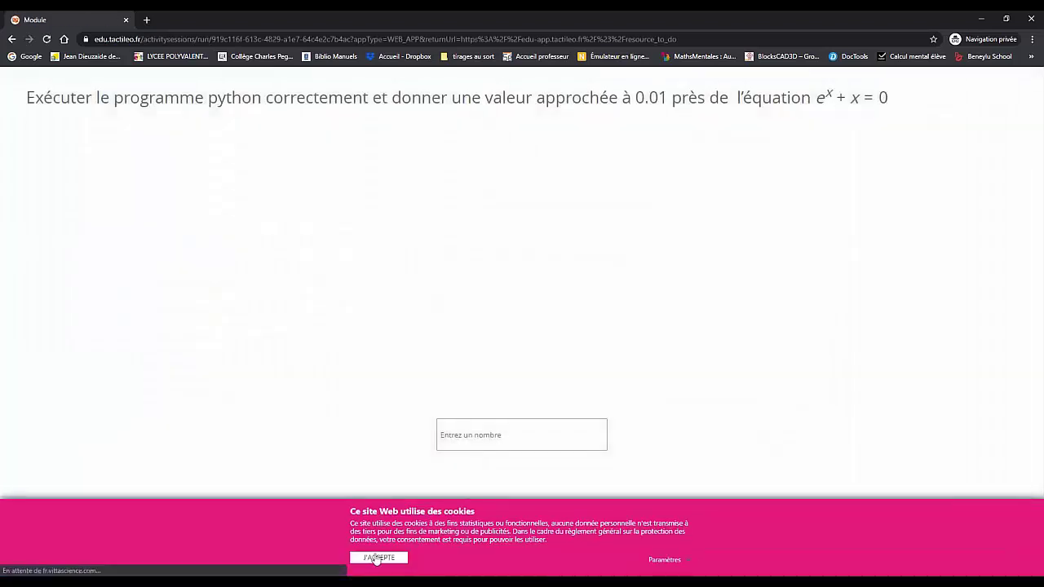
{"action": "left_click", "coordinate": [379, 558]}
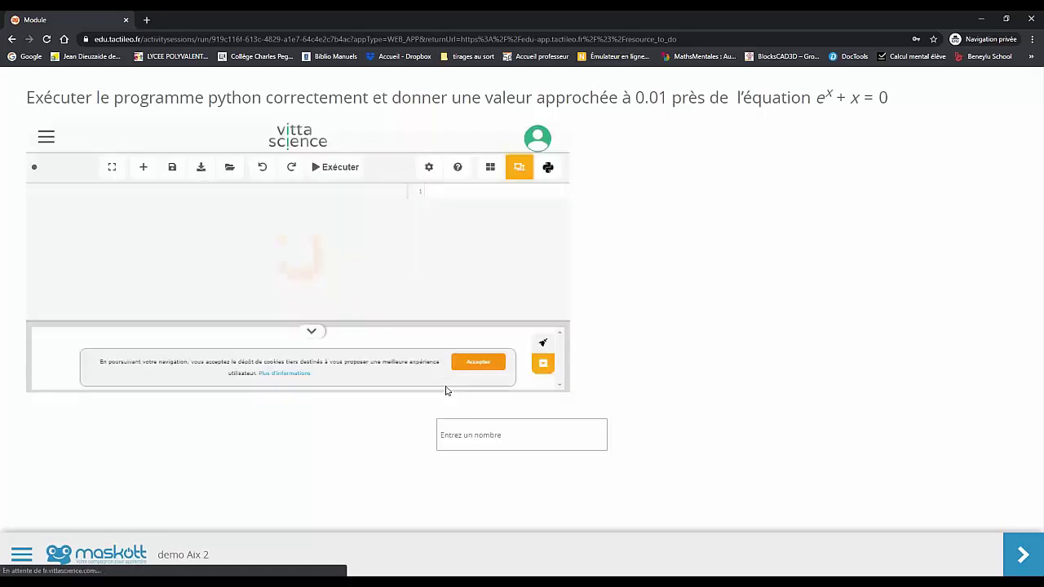
{"action": "left_click", "coordinate": [478, 362]}
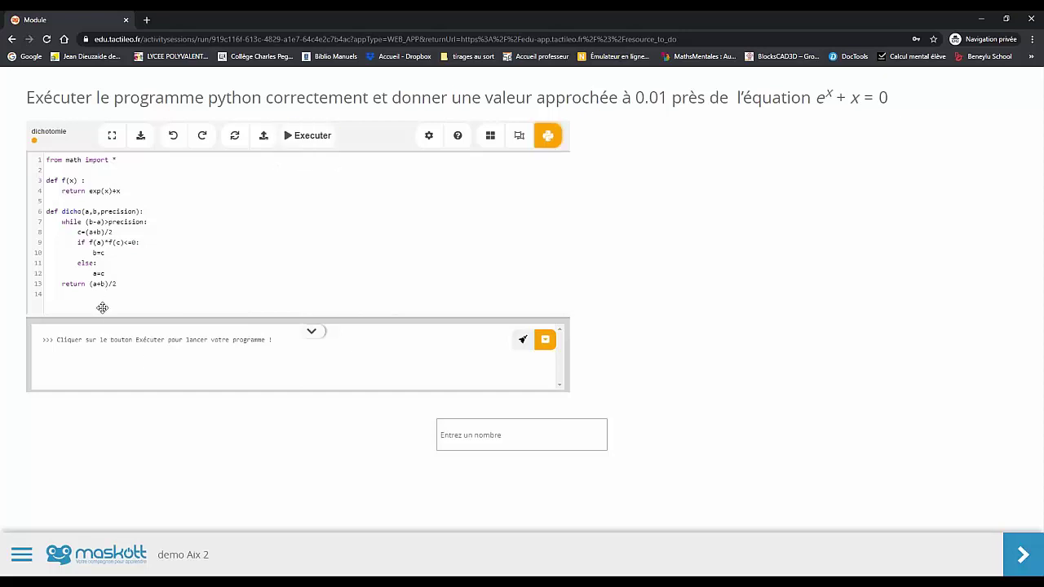
Step: Answer -0.57 to the first exercise, submit it, and go to the next exercise
{"action": "left_click", "coordinate": [462, 434]}
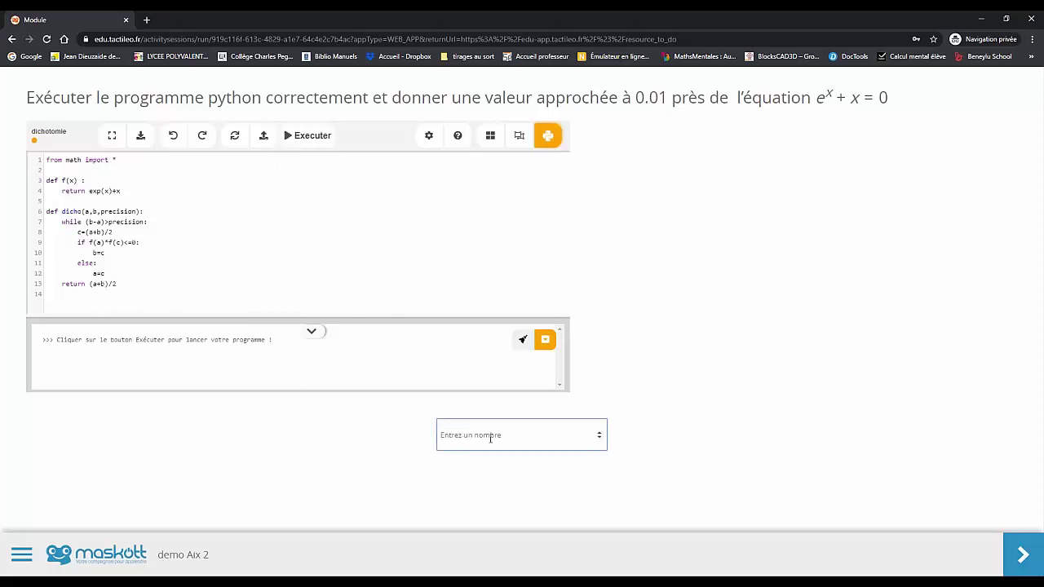
{"action": "type", "text": "-0.57"}
{"action": "left_click", "coordinate": [1030, 555]}
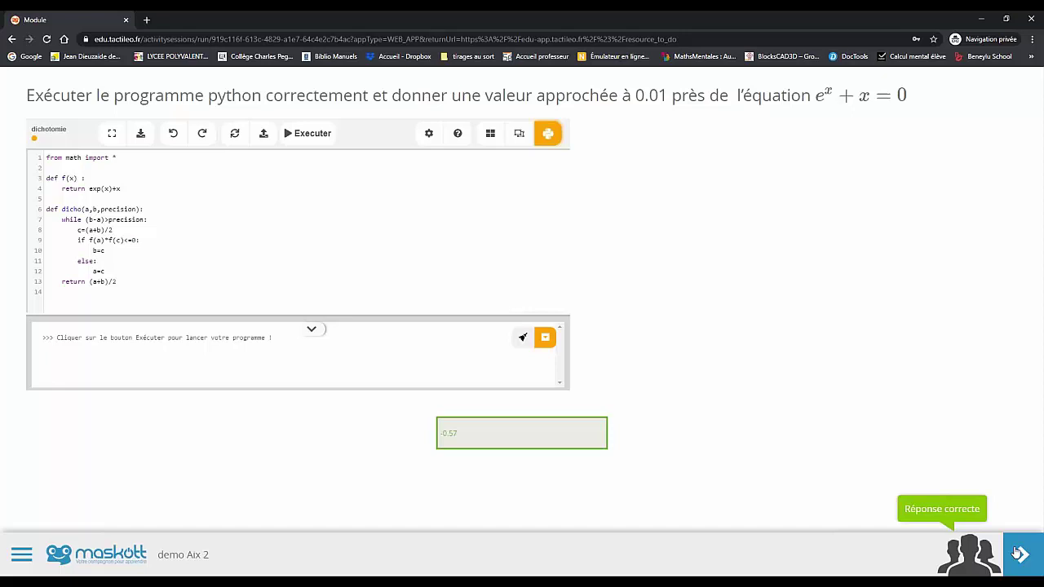
{"action": "left_click", "coordinate": [1020, 555]}
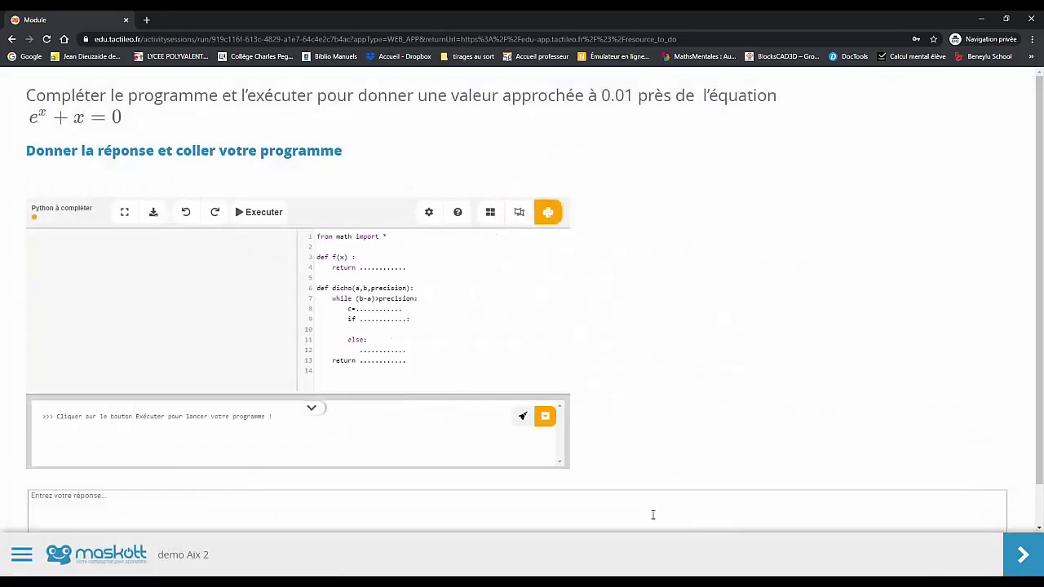
Step: Answer -0.57, paste the Python program (lines 2–13) into the answer, and submit
{"action": "left_click", "coordinate": [150, 495]}
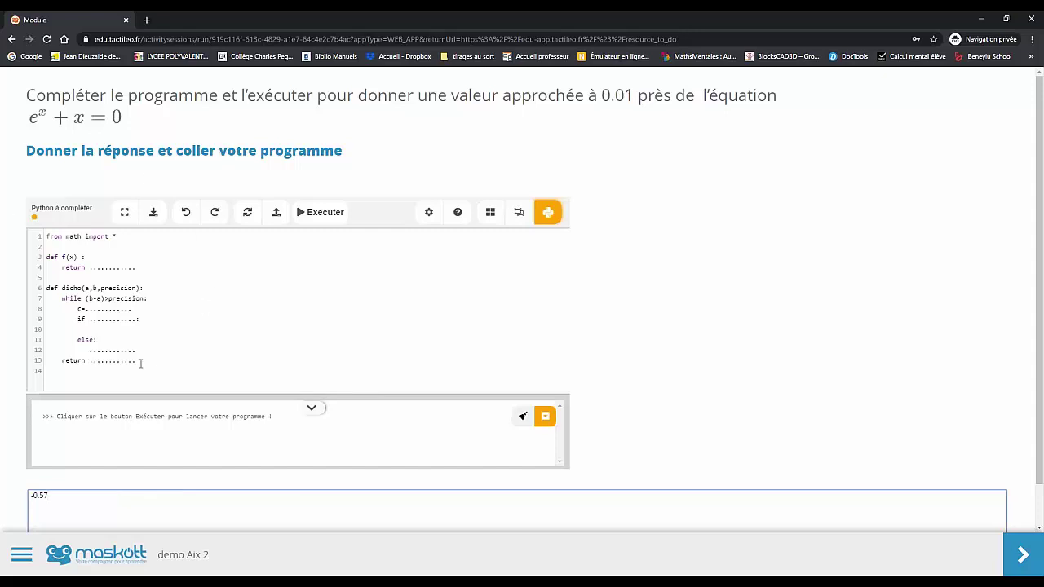
{"action": "left_click_drag", "start_coordinate": [140, 364], "coordinate": [49, 239]}
{"action": "key", "text": "ctrl+c"}
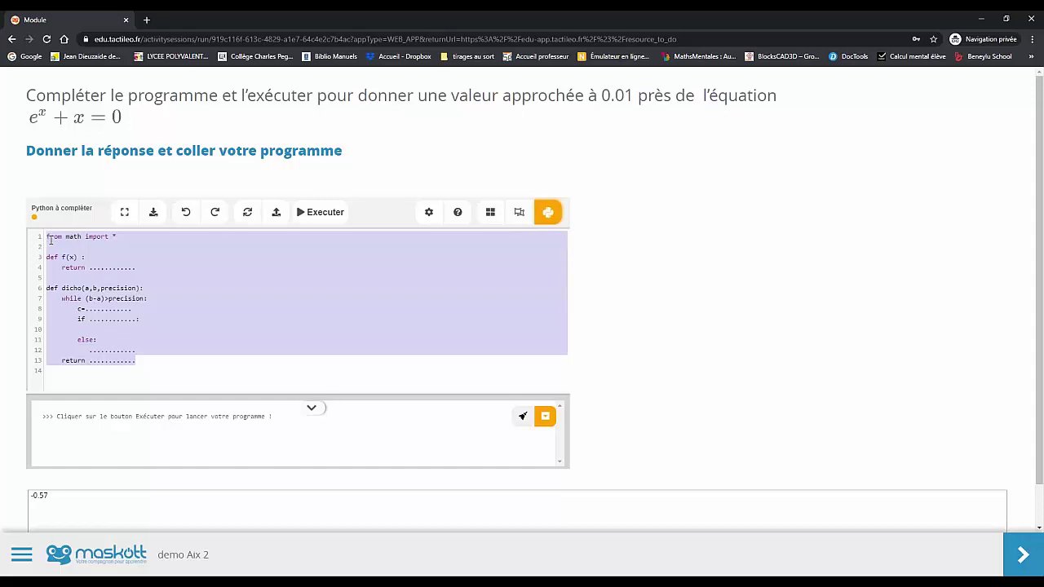
{"action": "left_click", "coordinate": [66, 495]}
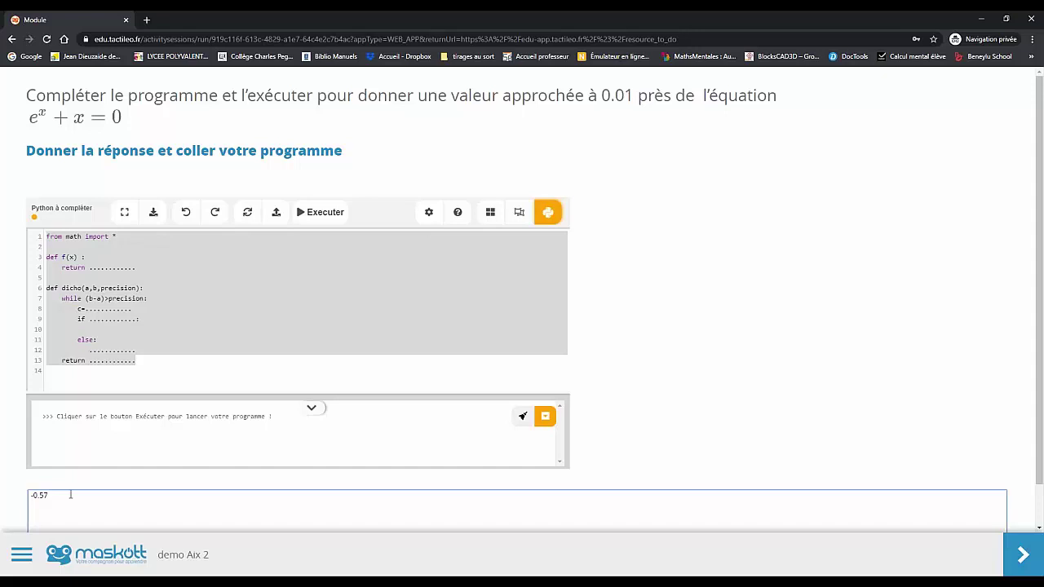
{"action": "key", "text": "ctrl+v"}
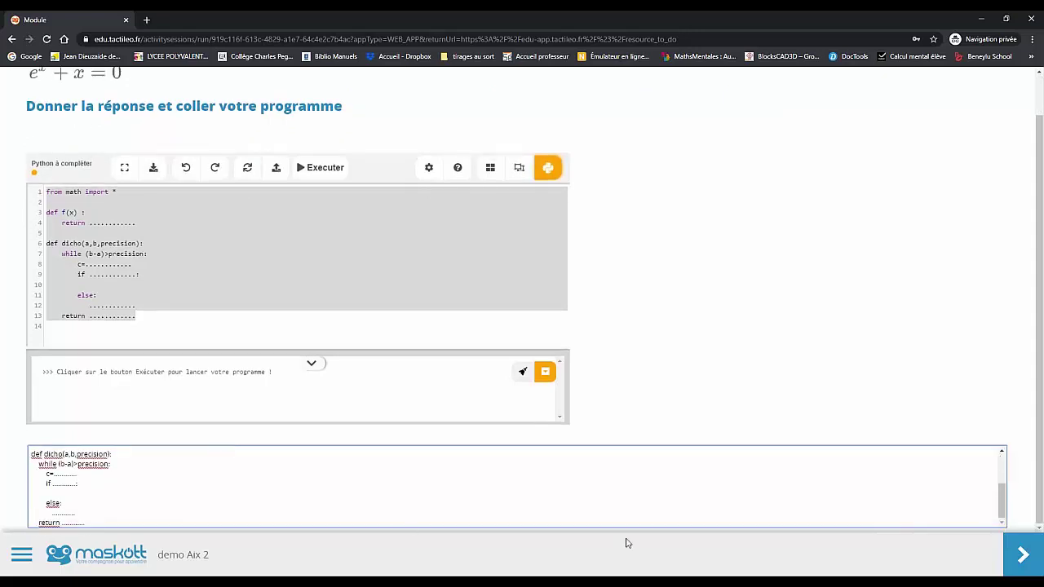
{"action": "left_click", "coordinate": [1030, 562]}
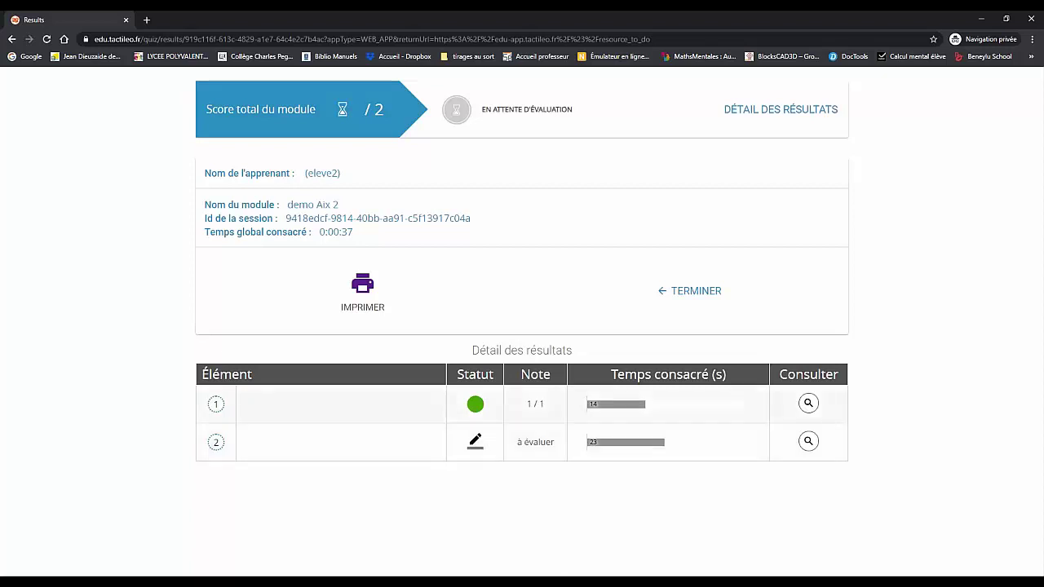
Step: Close the student's private window and show the teacher's À ÉVALUER submissions in Résultats & suivi
{"action": "left_click", "coordinate": [1032, 21]}
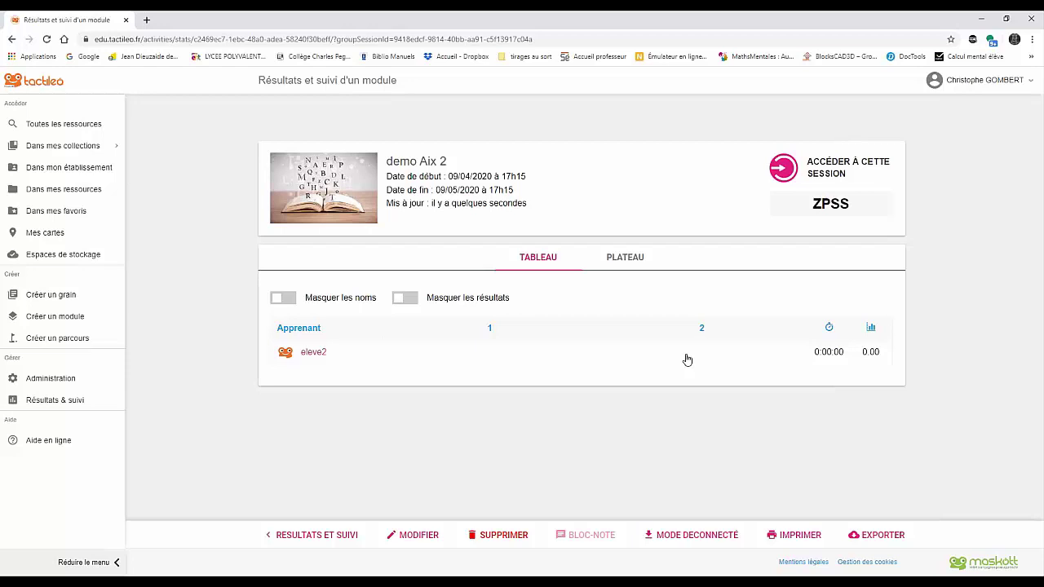
{"action": "left_click", "coordinate": [58, 402]}
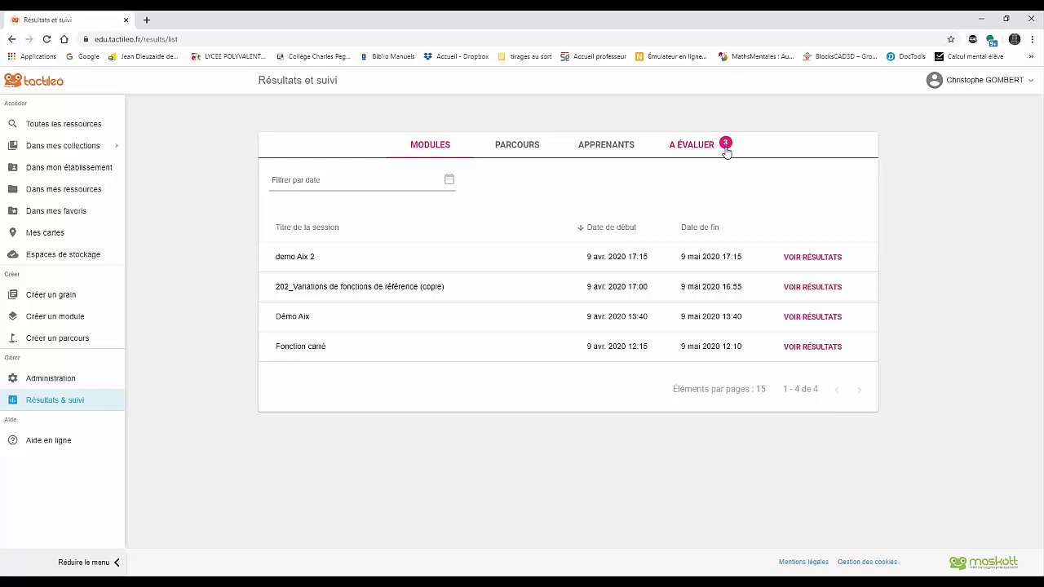
{"action": "left_click", "coordinate": [701, 150]}
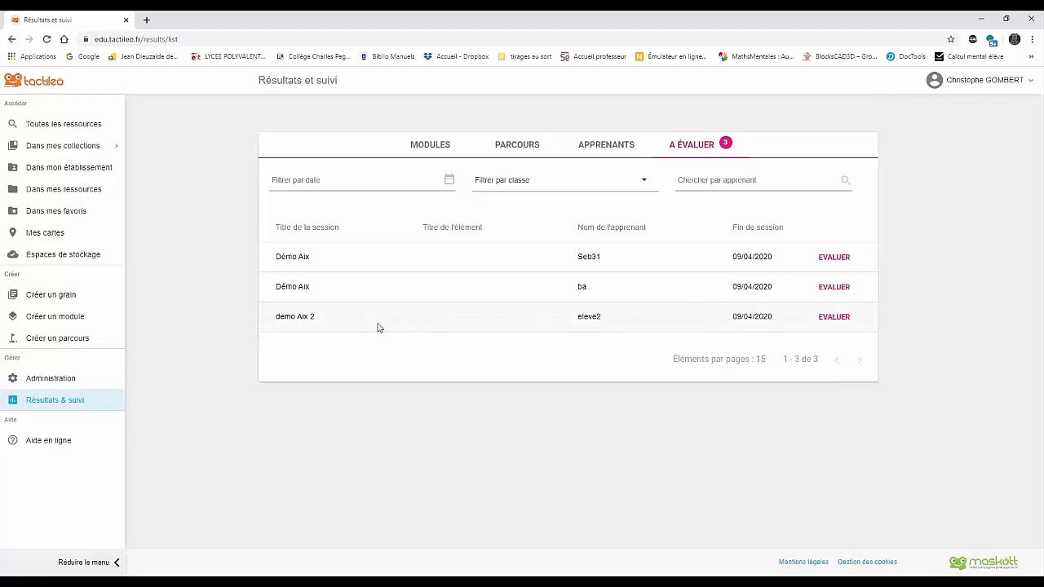
Step: Open the student's demo Aix 2 programming answer and review it
{"action": "left_click", "coordinate": [830, 322]}
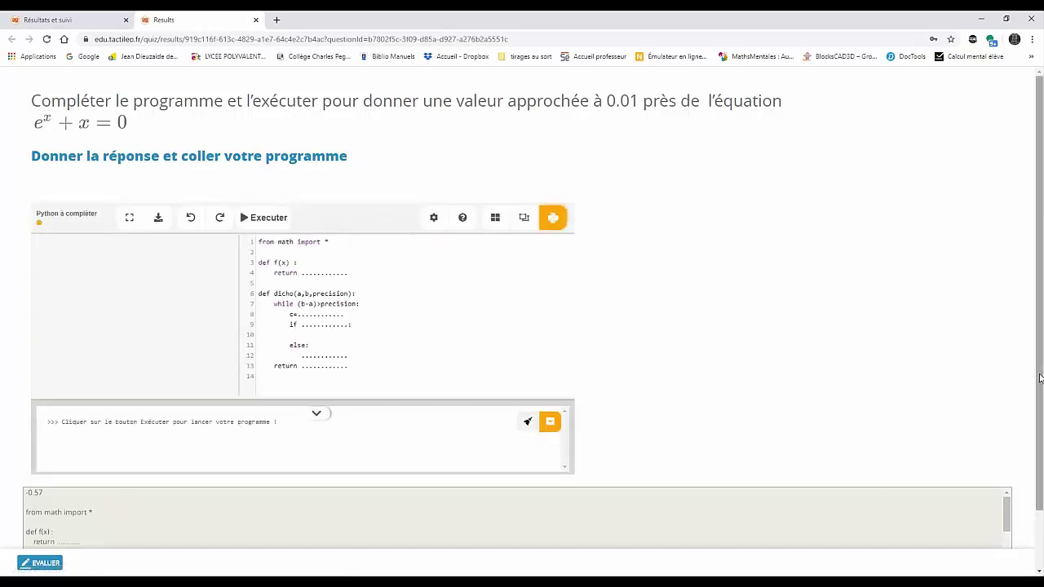
{"action": "scroll", "coordinate": [1040, 378], "scroll_direction": "down", "scroll_amount": 1}
{"action": "scroll", "coordinate": [136, 480], "scroll_direction": "down", "scroll_amount": 2}
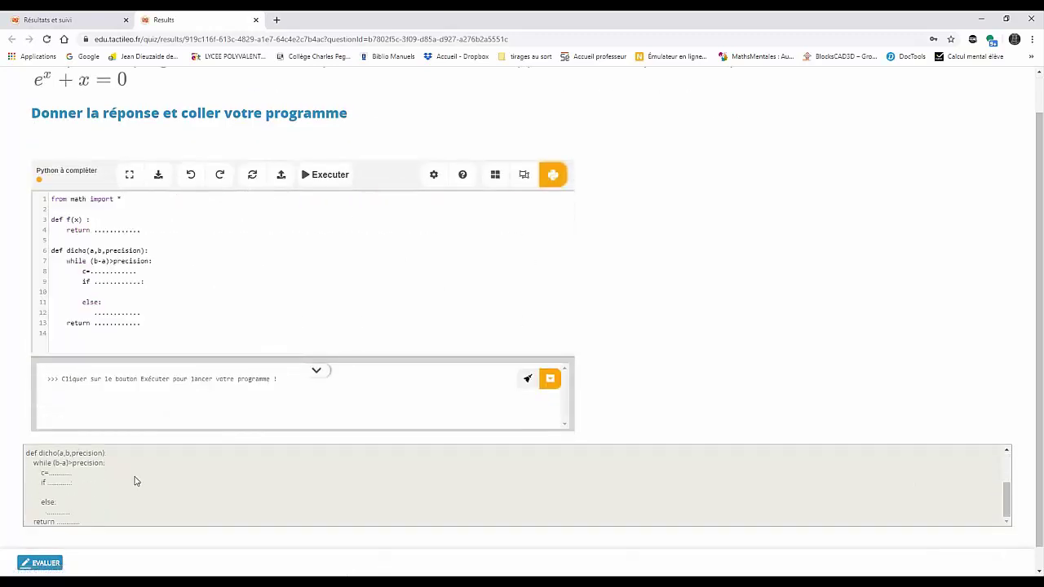
{"action": "scroll", "coordinate": [136, 480], "scroll_direction": "up", "scroll_amount": 3}
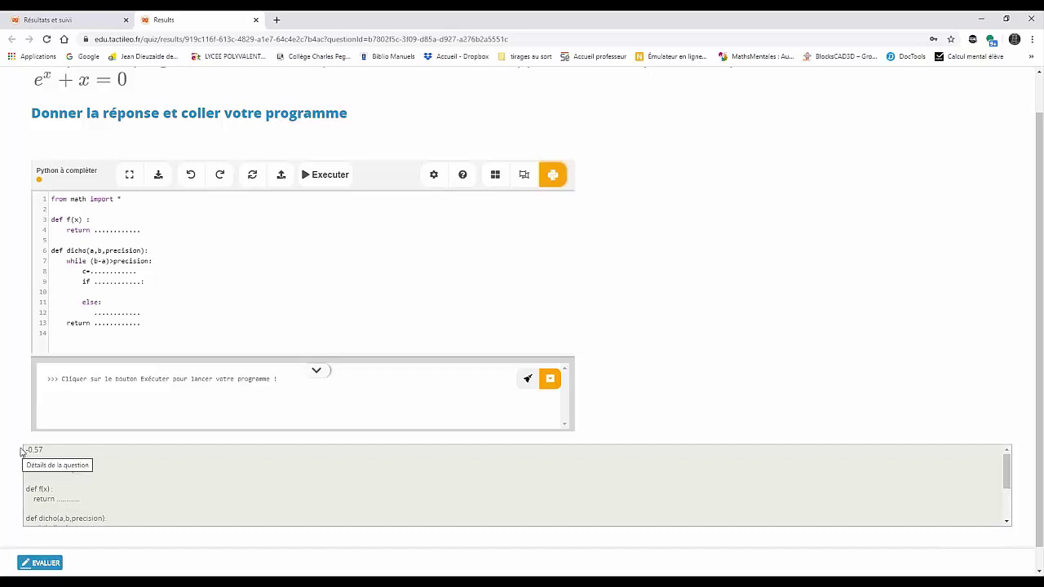
{"action": "scroll", "coordinate": [78, 492], "scroll_direction": "down", "scroll_amount": 3}
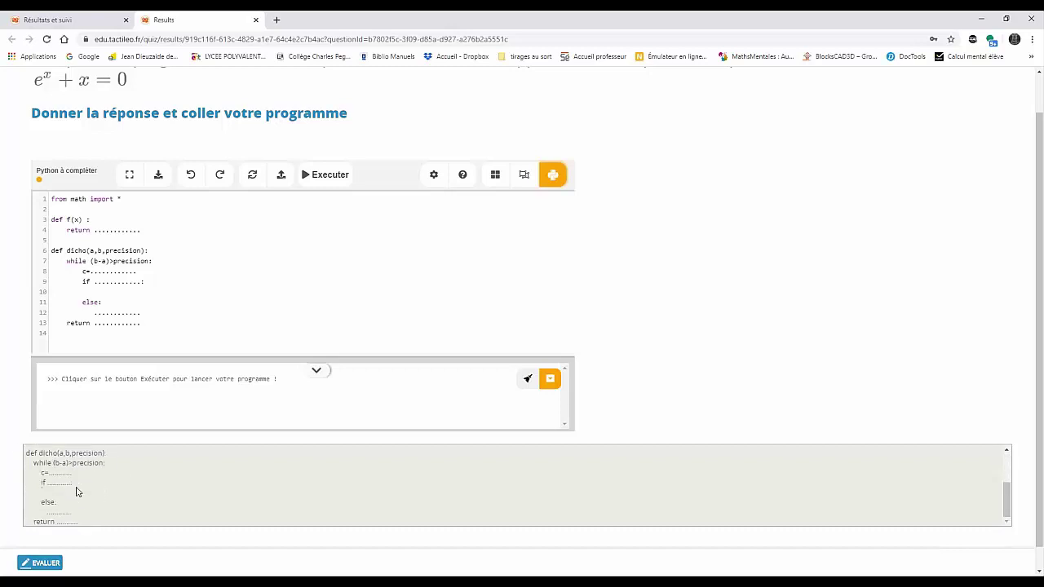
{"action": "scroll", "coordinate": [78, 492], "scroll_direction": "down", "scroll_amount": 1}
Step: Grade the answer 0.5/1 with comment 'tu n'as pas complété le programme', save, and close it
{"action": "left_click", "coordinate": [41, 562]}
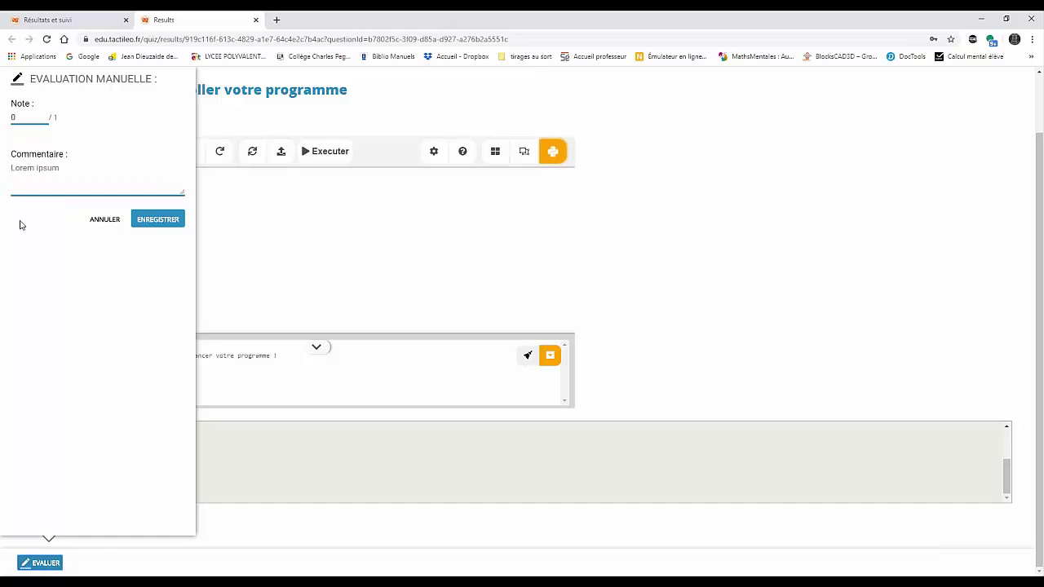
{"action": "left_click", "coordinate": [20, 114]}
{"action": "type", "text": ".5"}
{"action": "key", "text": "BackSpace"}
{"action": "key", "text": "BackSpace"}
{"action": "type", "text": "t"}
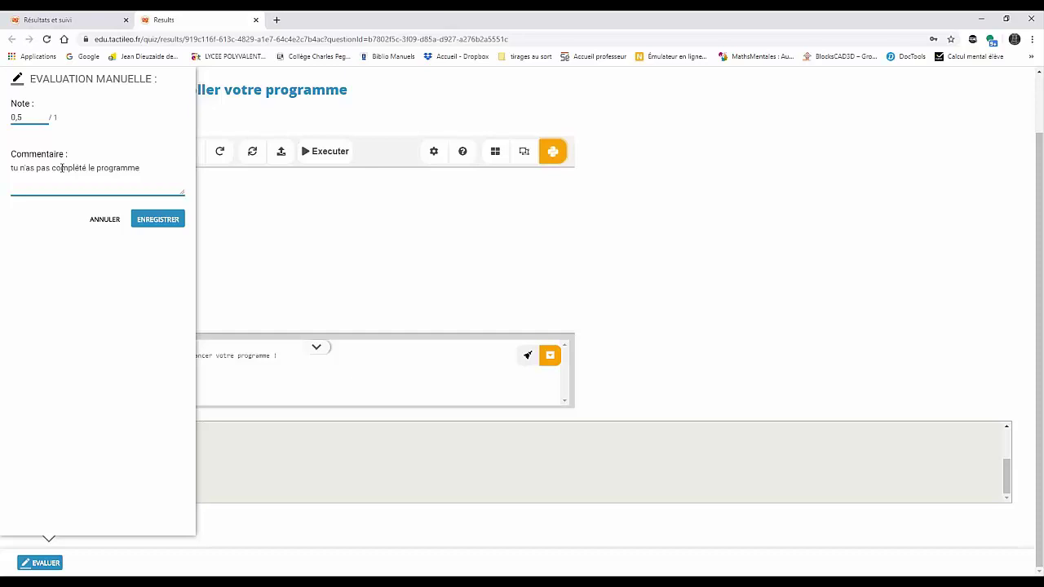
{"action": "left_click", "coordinate": [162, 221]}
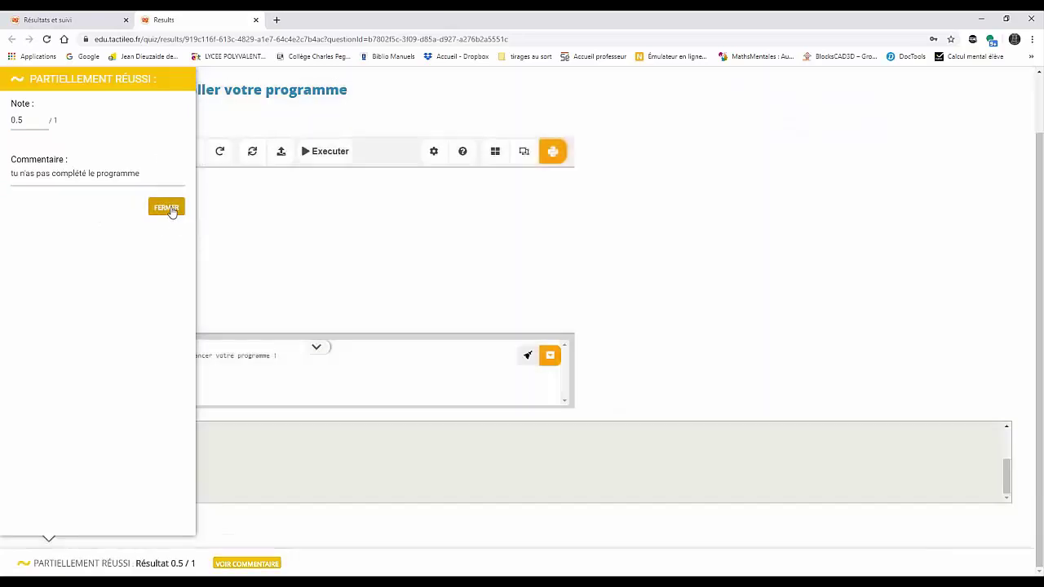
{"action": "left_click", "coordinate": [167, 208]}
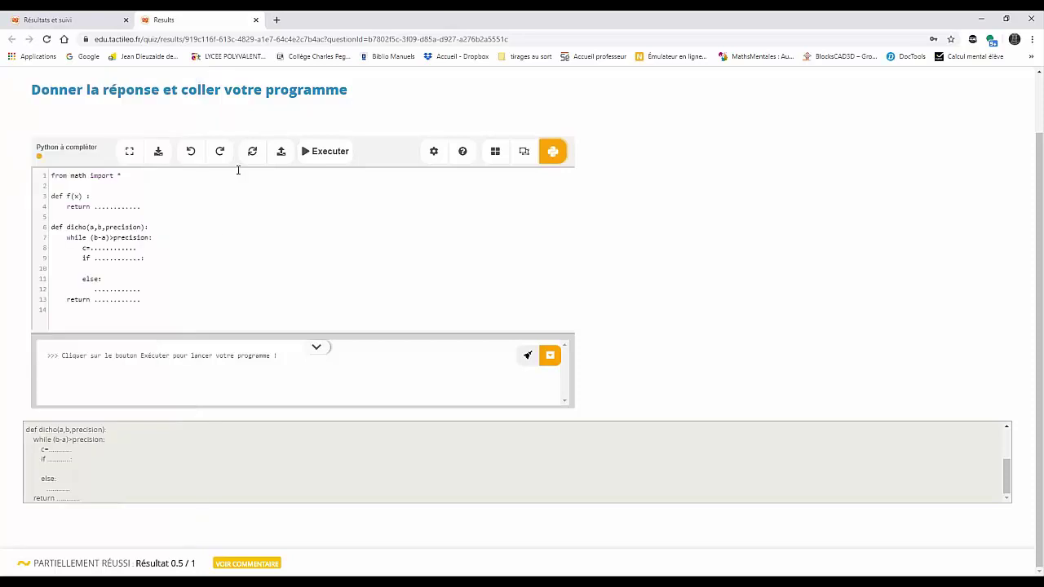
{"action": "left_click", "coordinate": [255, 19]}
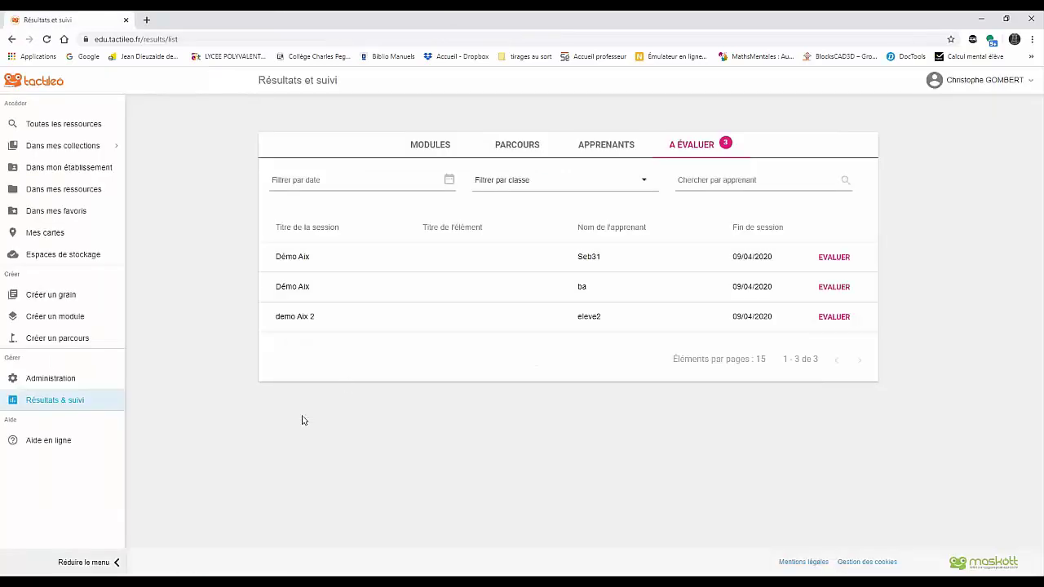
Step: Check the demo Aix 2 session results showing the student's 1.50 total, then go to the student's lycee-demo login page
{"action": "left_click", "coordinate": [421, 146]}
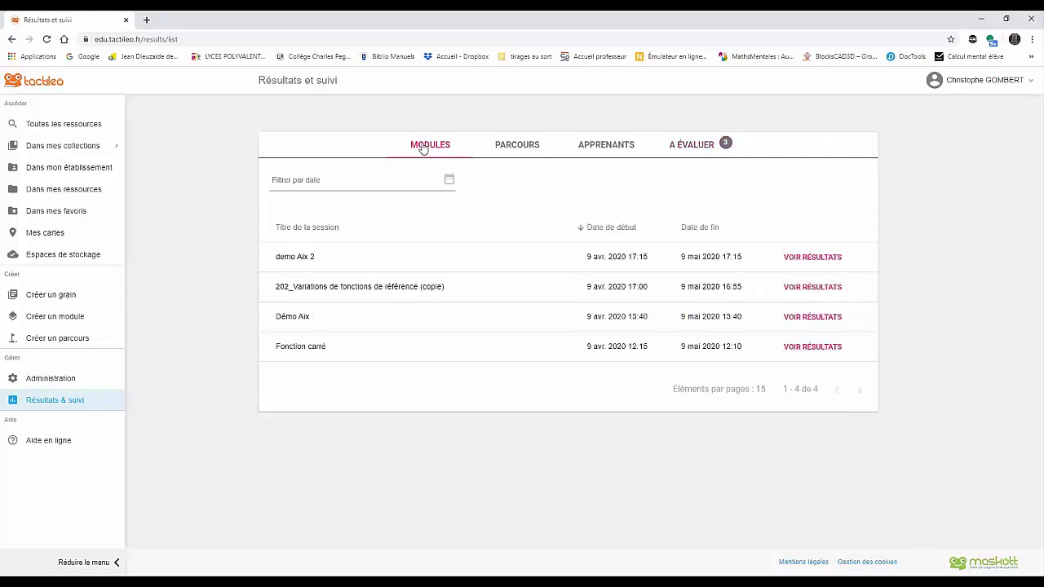
{"action": "left_click", "coordinate": [795, 258]}
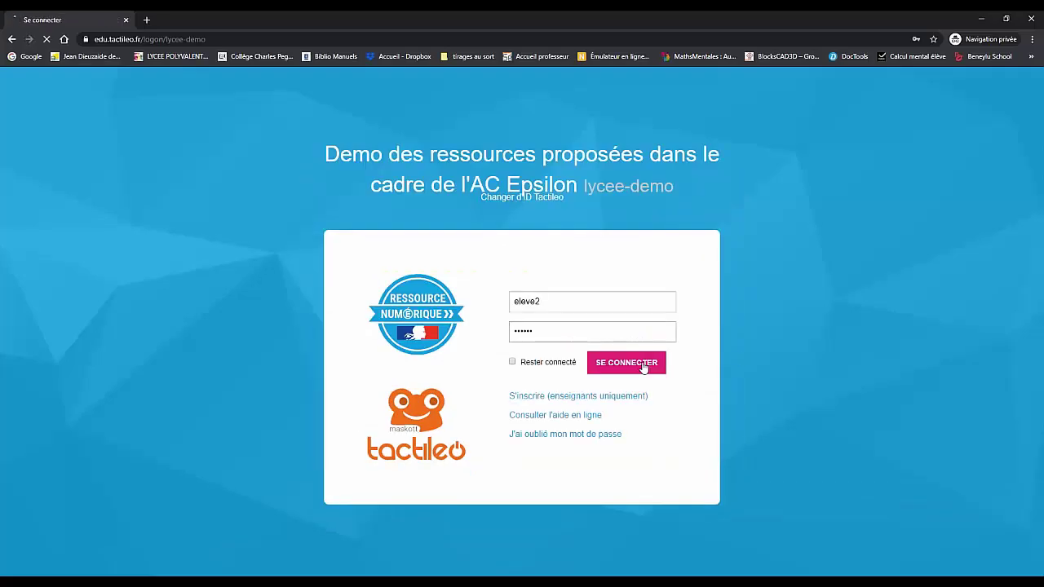
{"action": "left_click", "coordinate": [641, 363]}
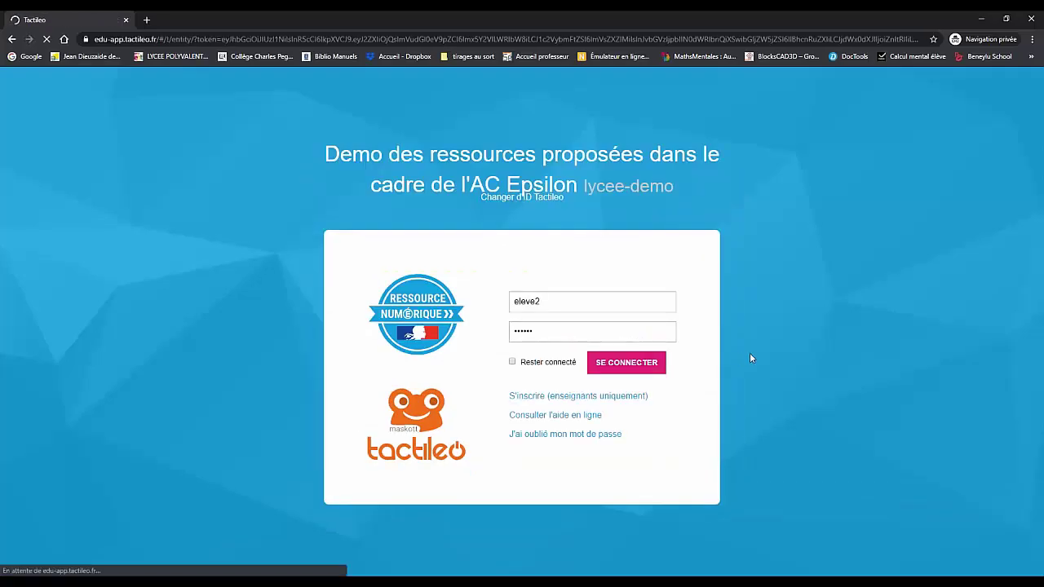